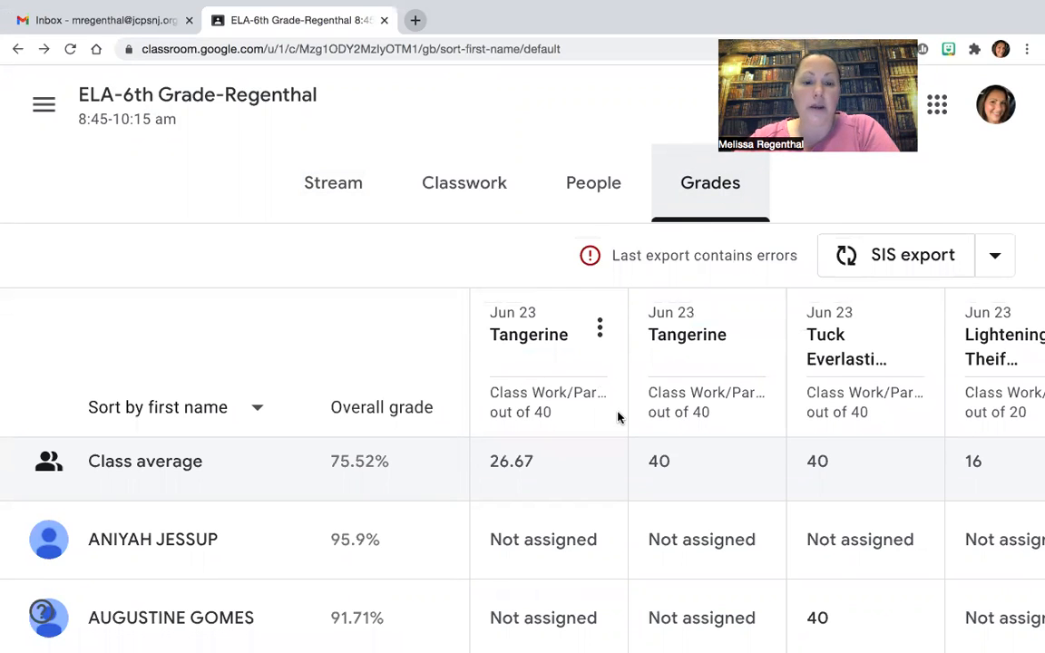
Look across the gradebook's assignment columns, from the June assignments back to March, and locate where the 4th marking period starts.
scroll(617, 418, down, 1)
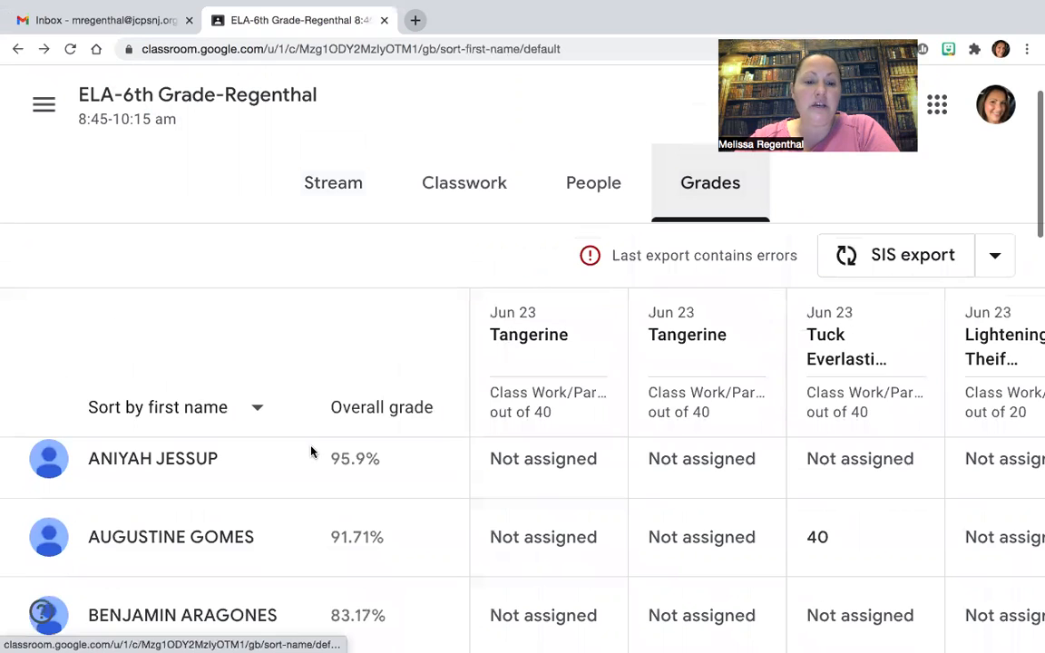
scroll(367, 462, up, 1)
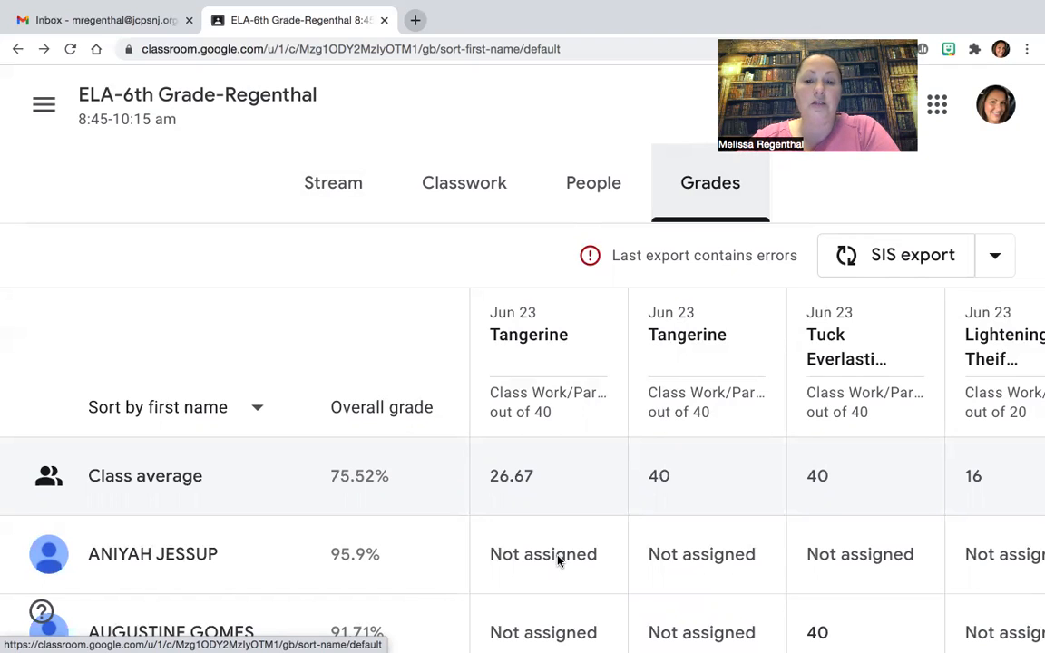
scroll(552, 560, right, 10)
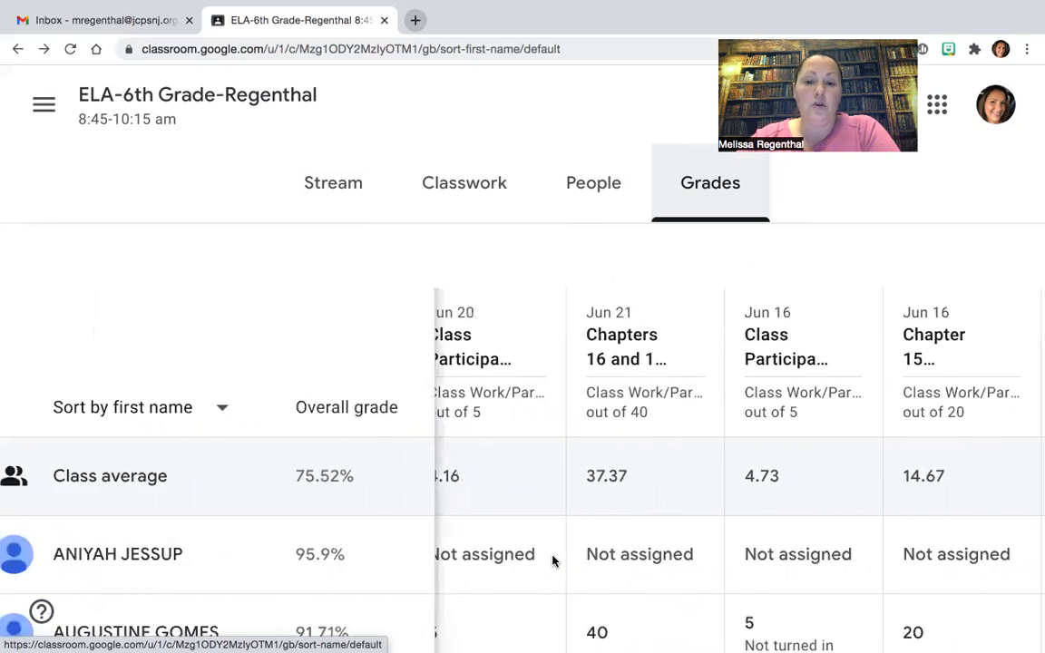
scroll(552, 559, right, 15)
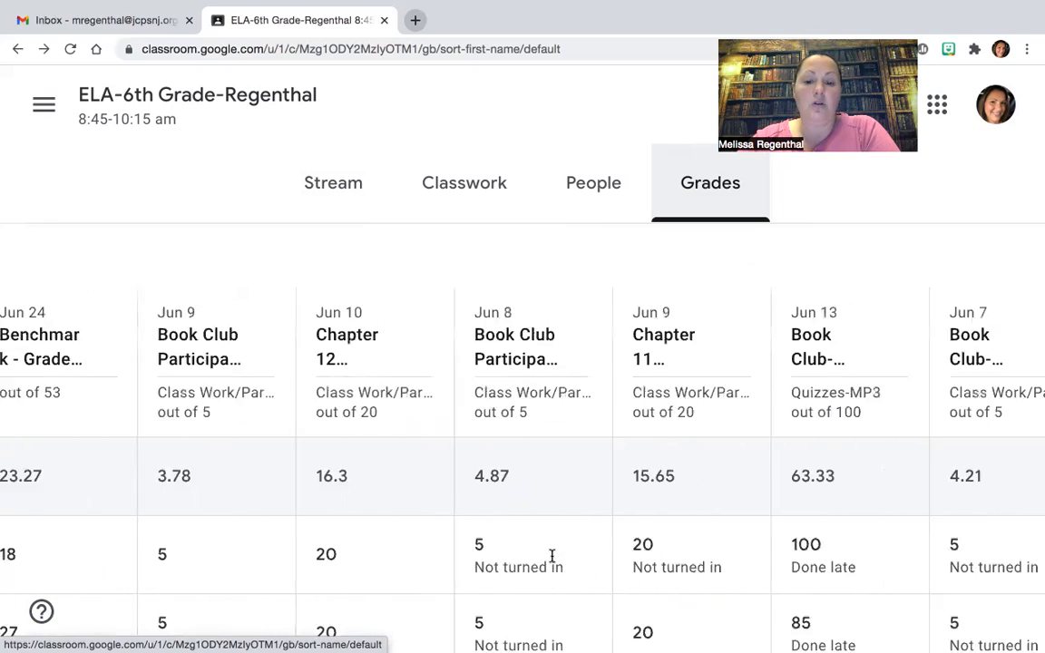
scroll(553, 555, right, 15)
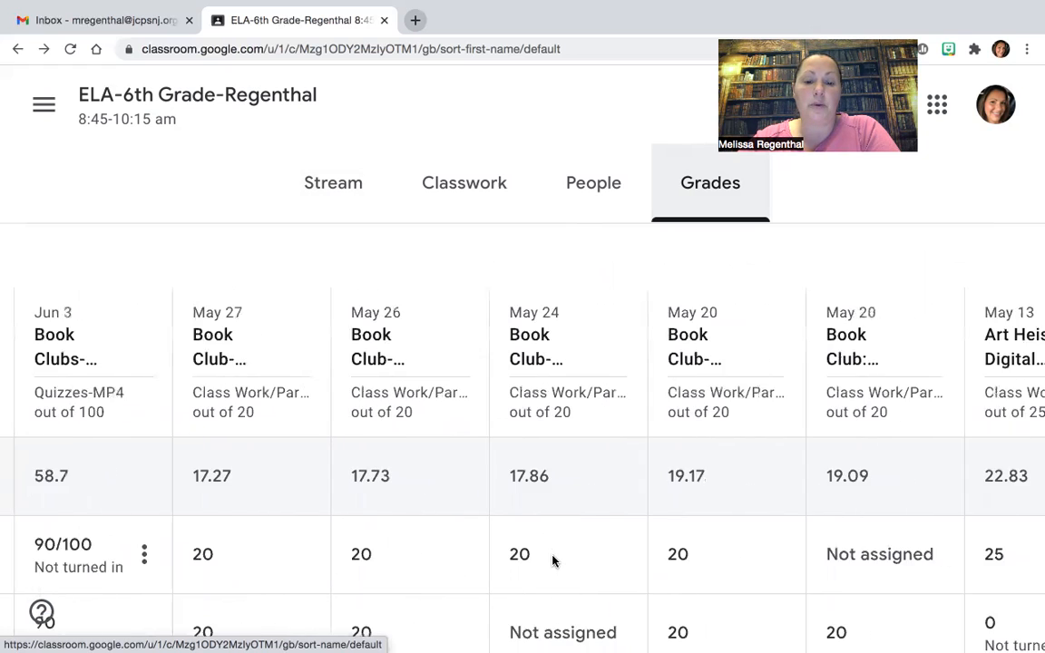
scroll(552, 560, right, 15)
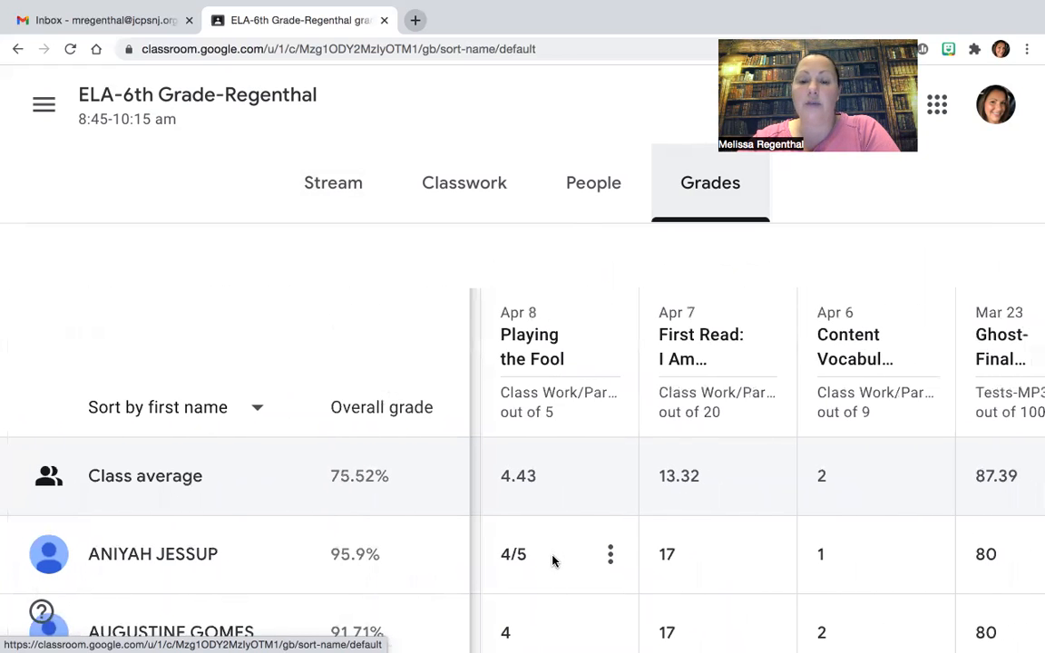
scroll(553, 562, right, 10)
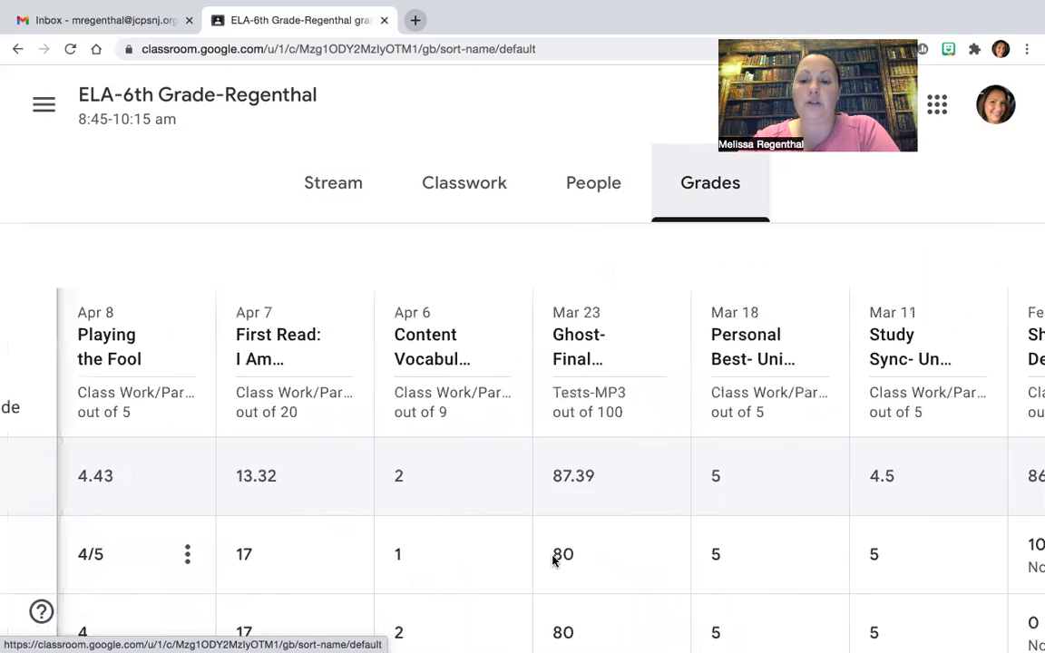
scroll(553, 562, right, 15)
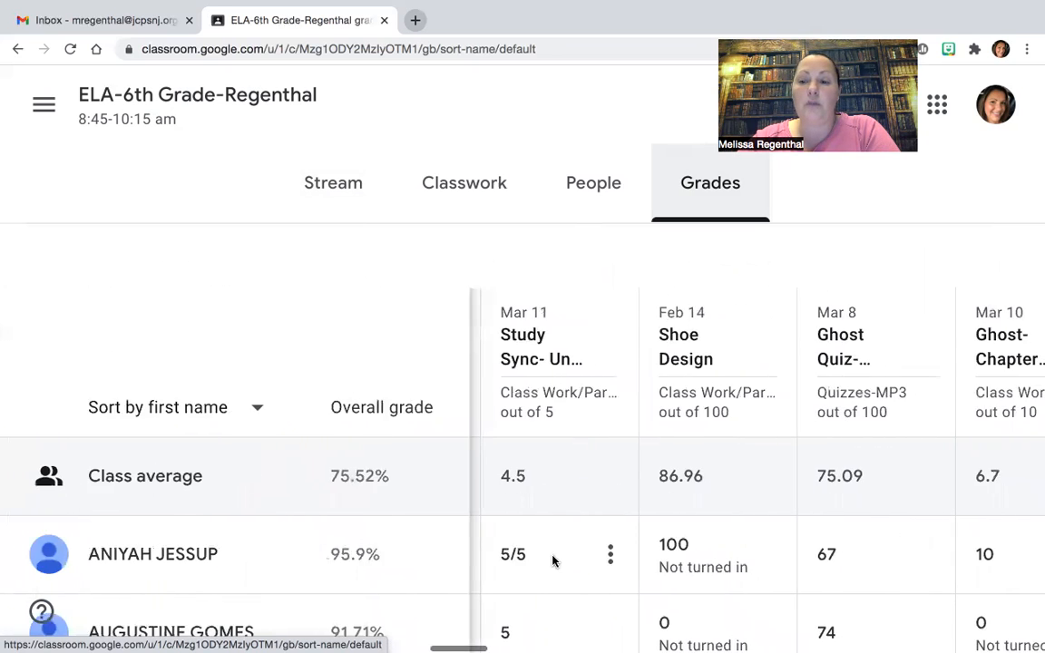
scroll(553, 561, left, 10)
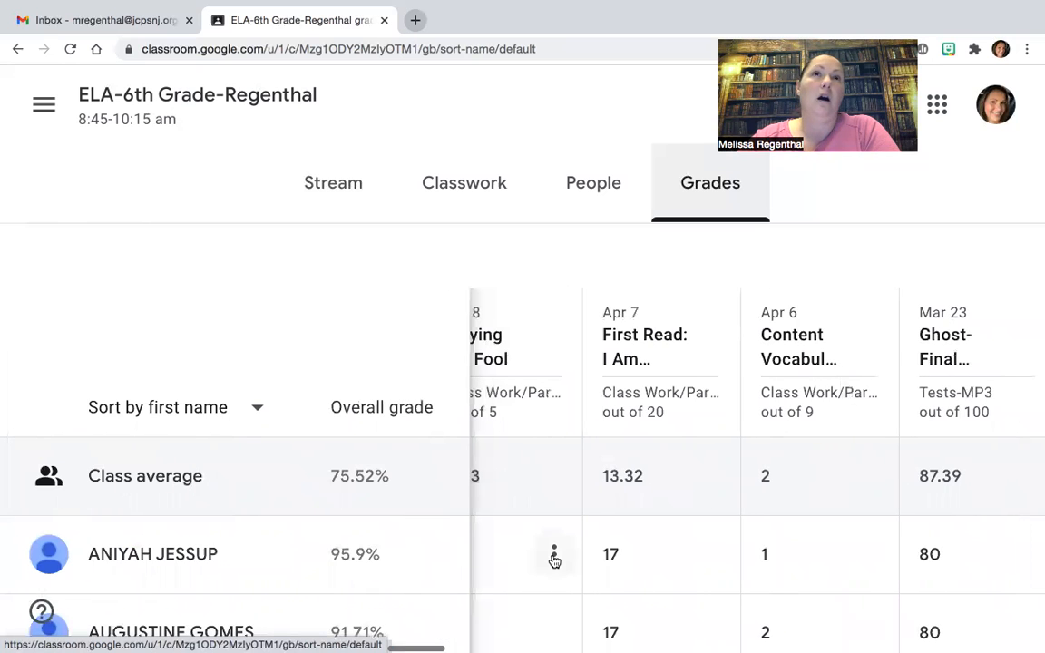
scroll(552, 561, left, 5)
scroll(553, 561, left, 5)
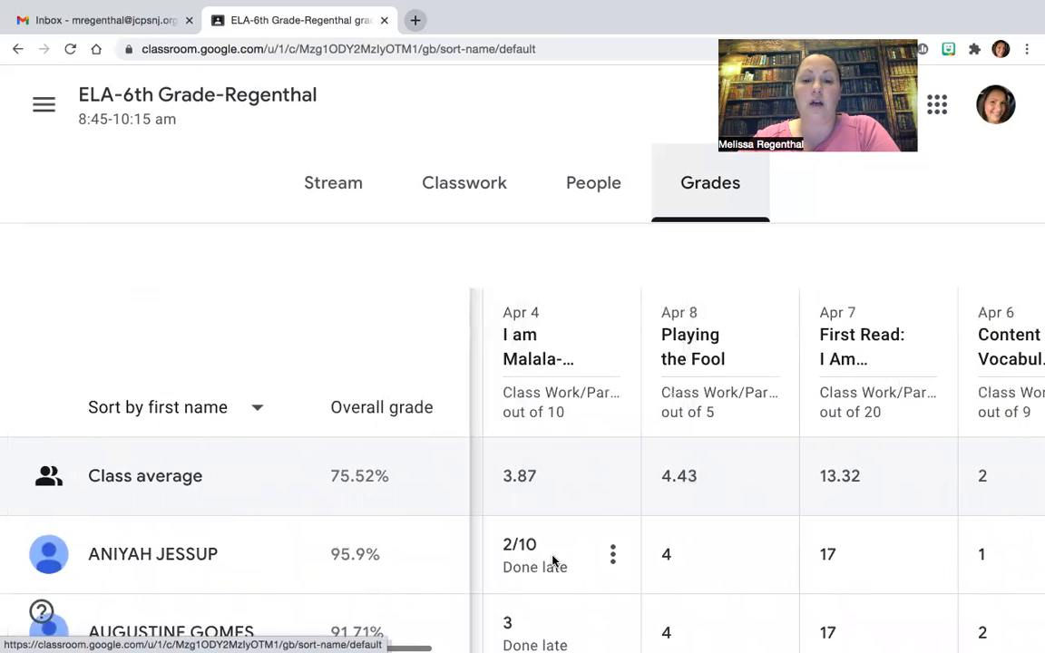
scroll(553, 562, left, 6)
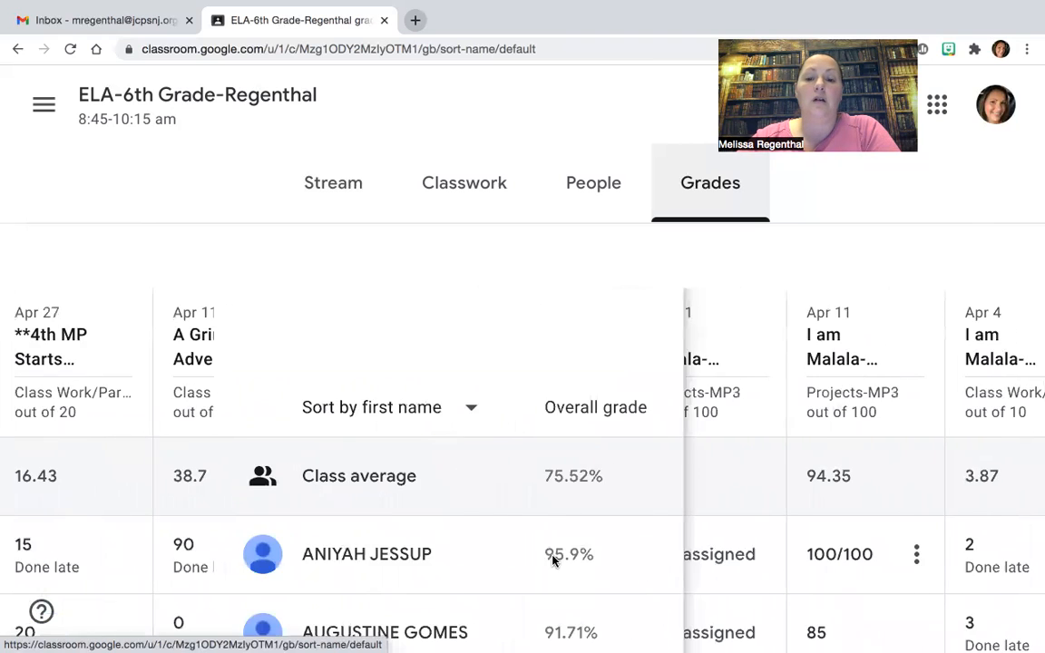
scroll(553, 561, left, 5)
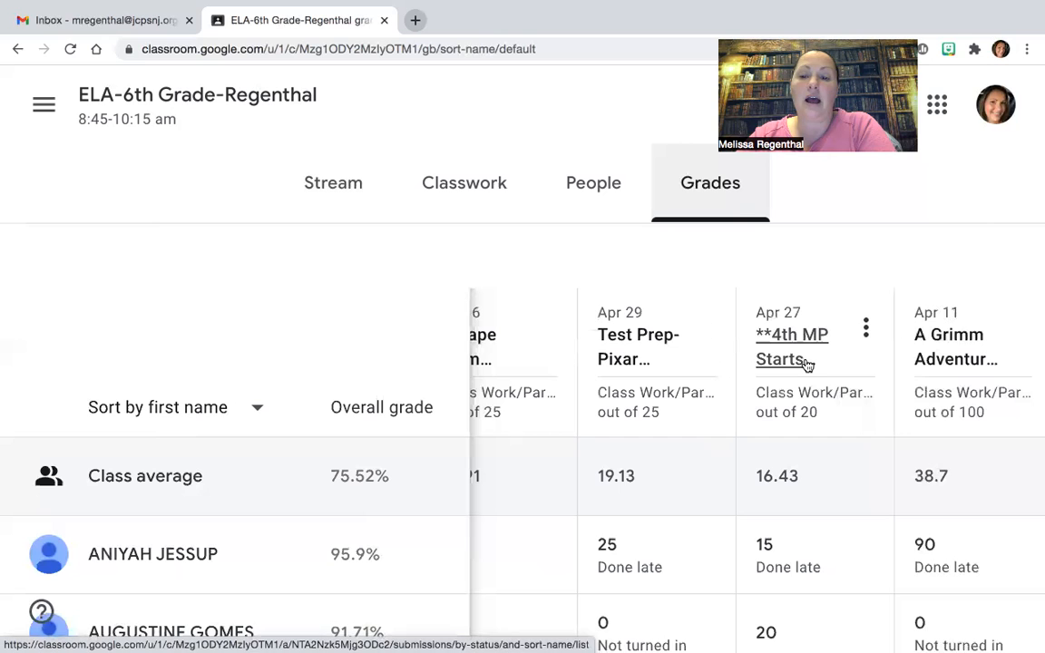
scroll(626, 350, left, 5)
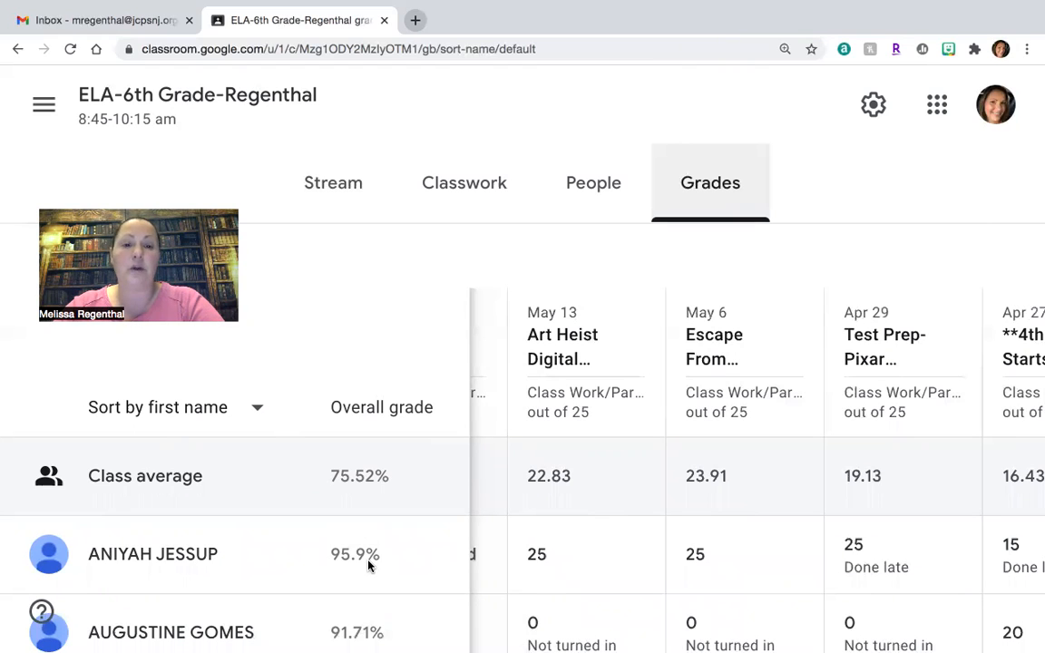
Open the class settings and examine the overall grade calculation choices in the Grading section.
click(874, 104)
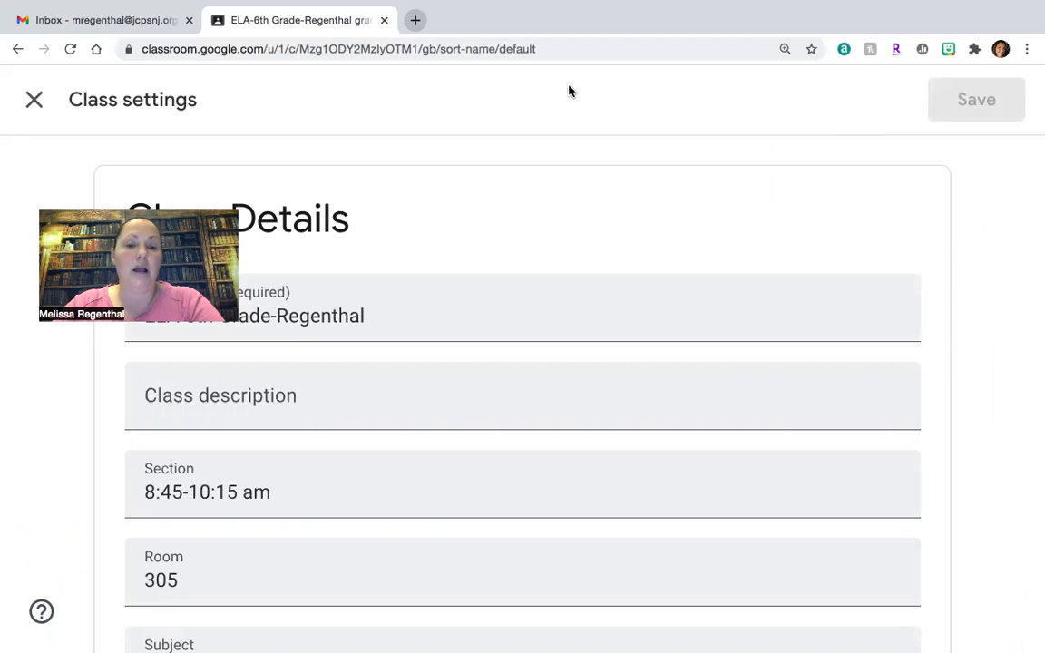
scroll(360, 350, down, 1)
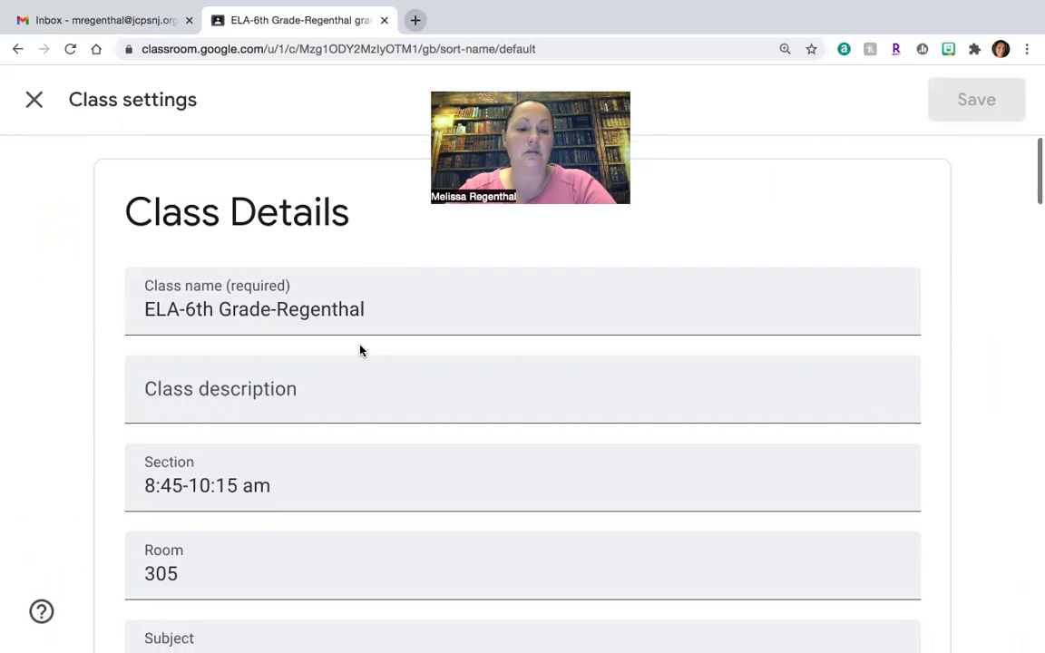
scroll(360, 351, down, 6)
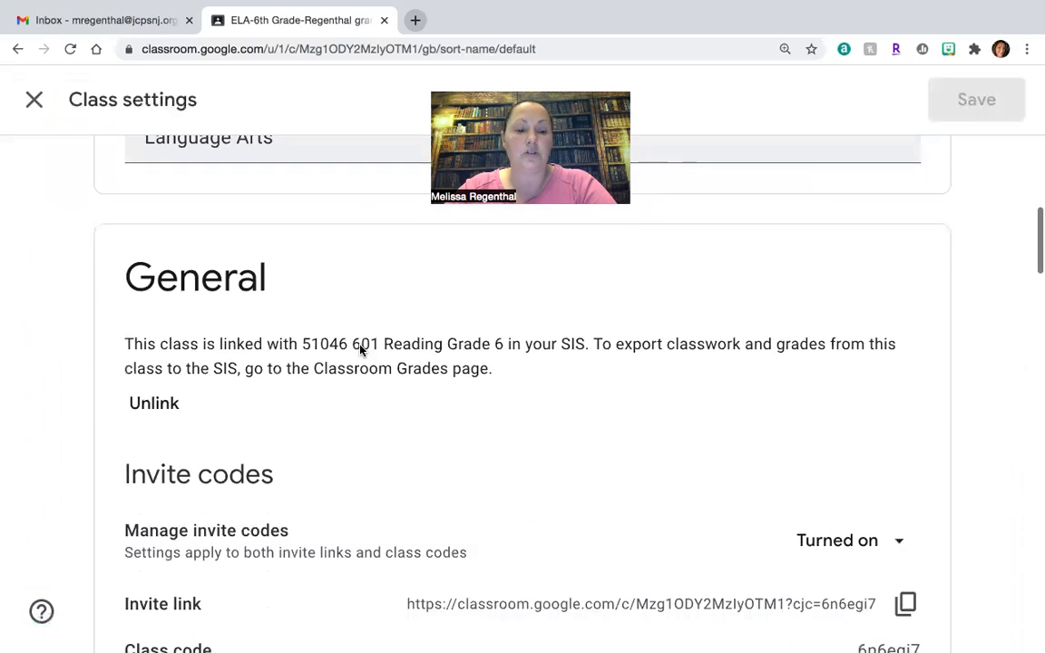
scroll(361, 350, down, 3)
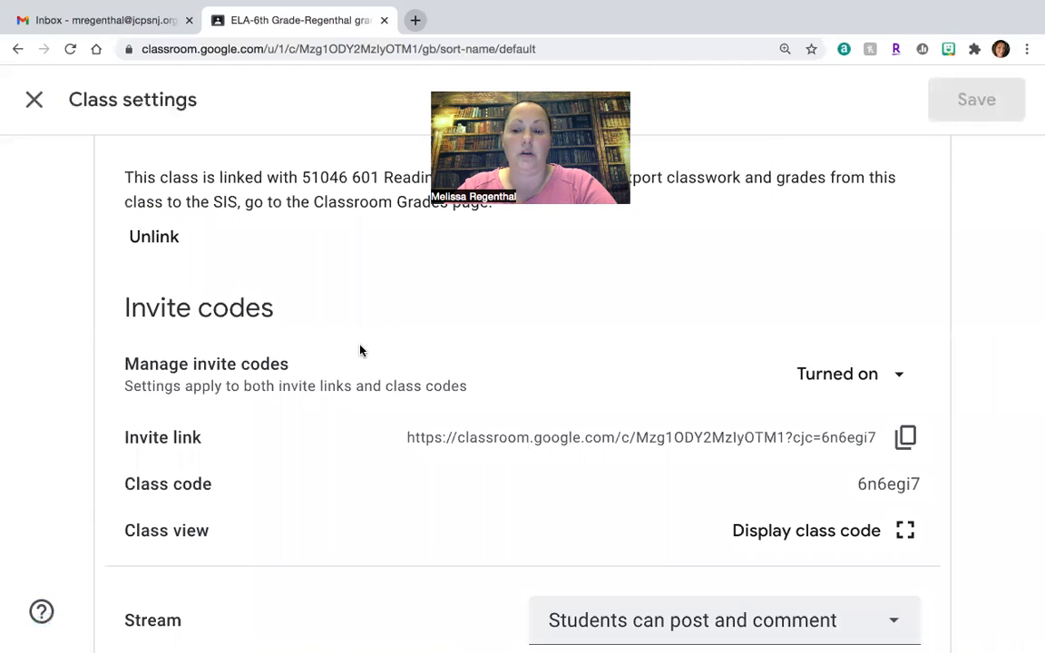
scroll(360, 350, down, 9)
scroll(360, 351, down, 9)
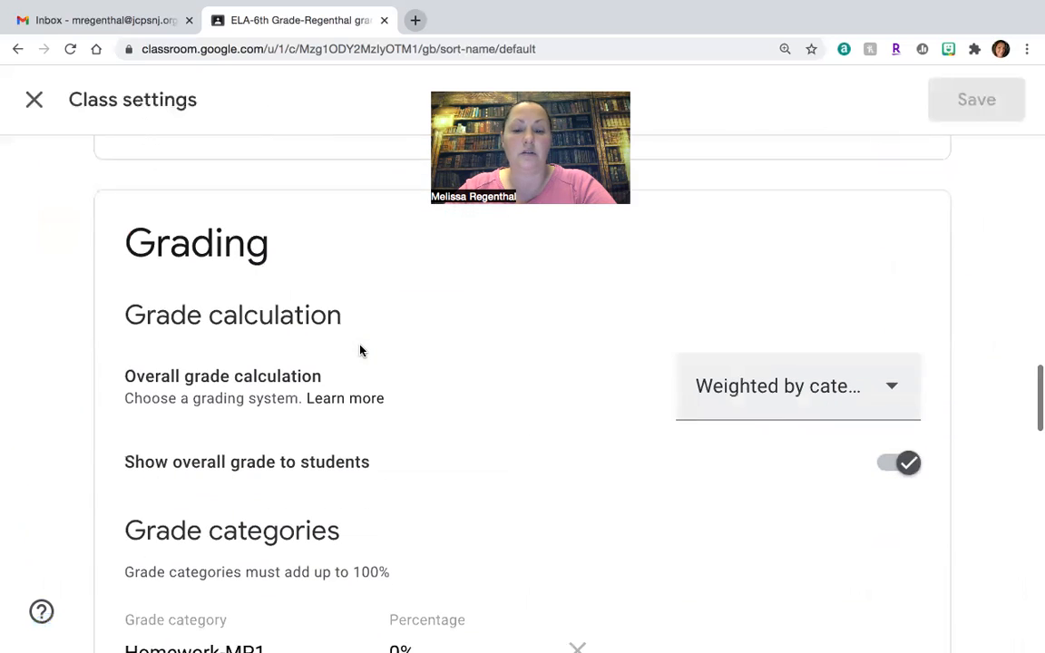
scroll(360, 351, down, 1)
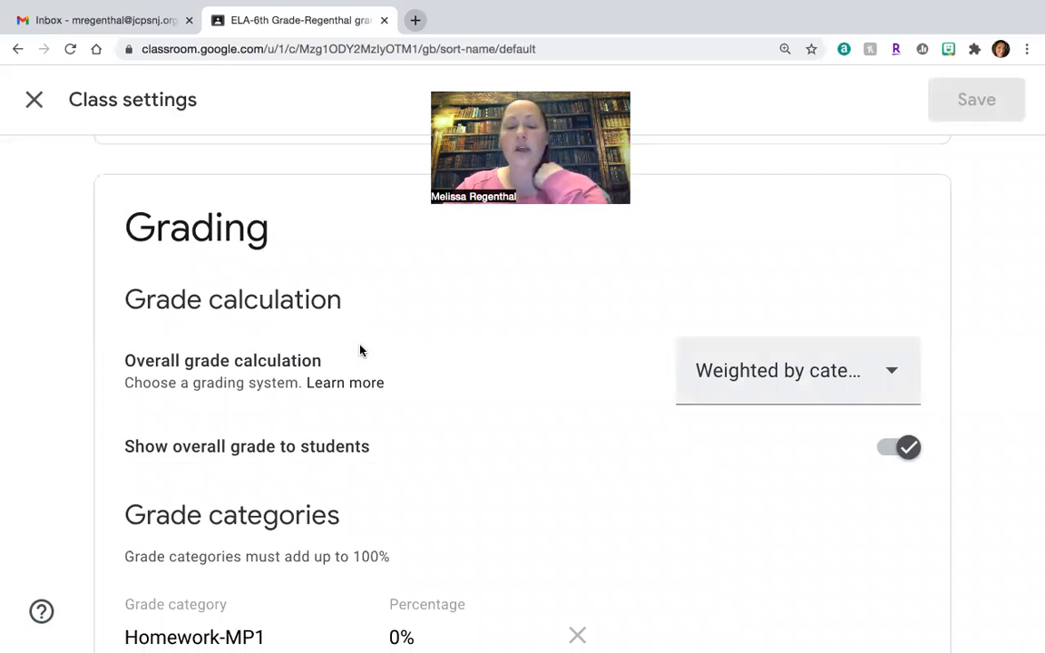
click(890, 374)
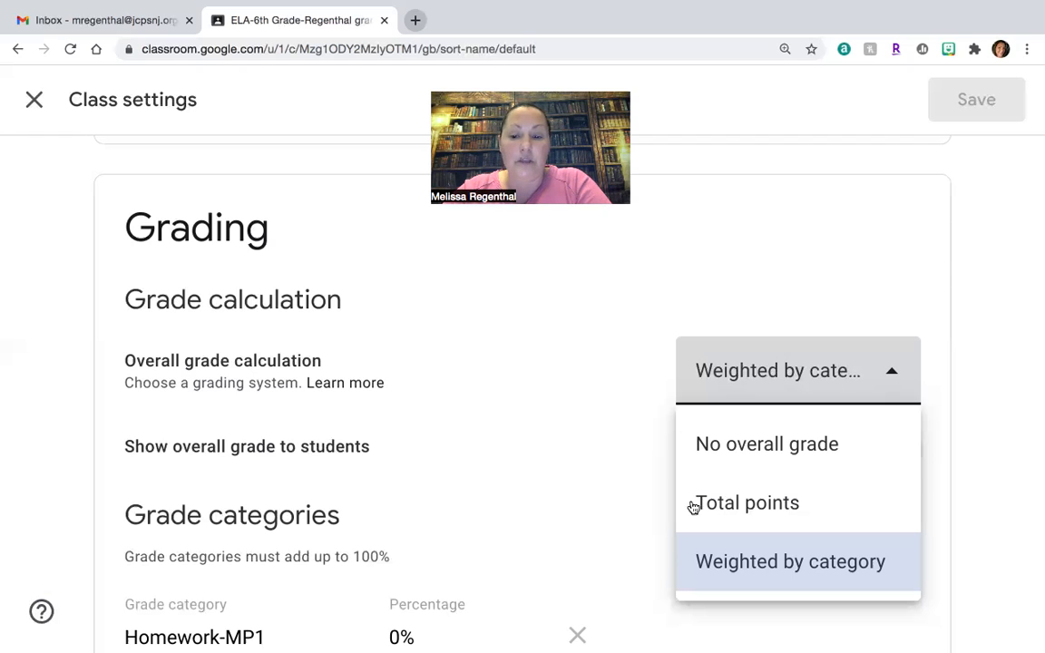
click(587, 513)
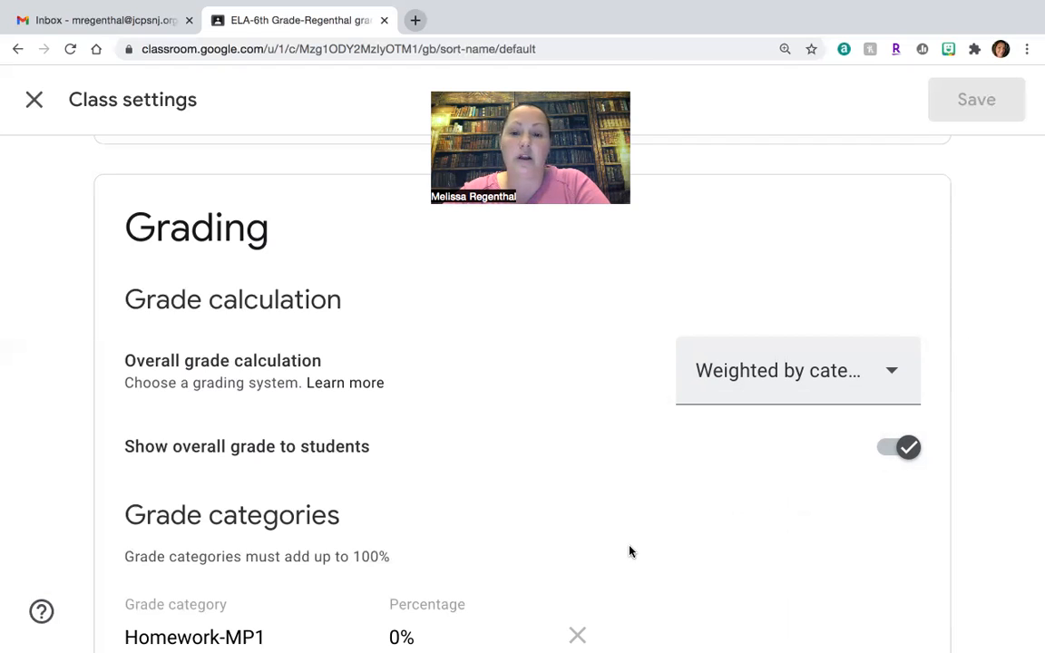
Review the grade categories and their percentages for marking periods MP1 through MP4.
scroll(630, 550, down, 3)
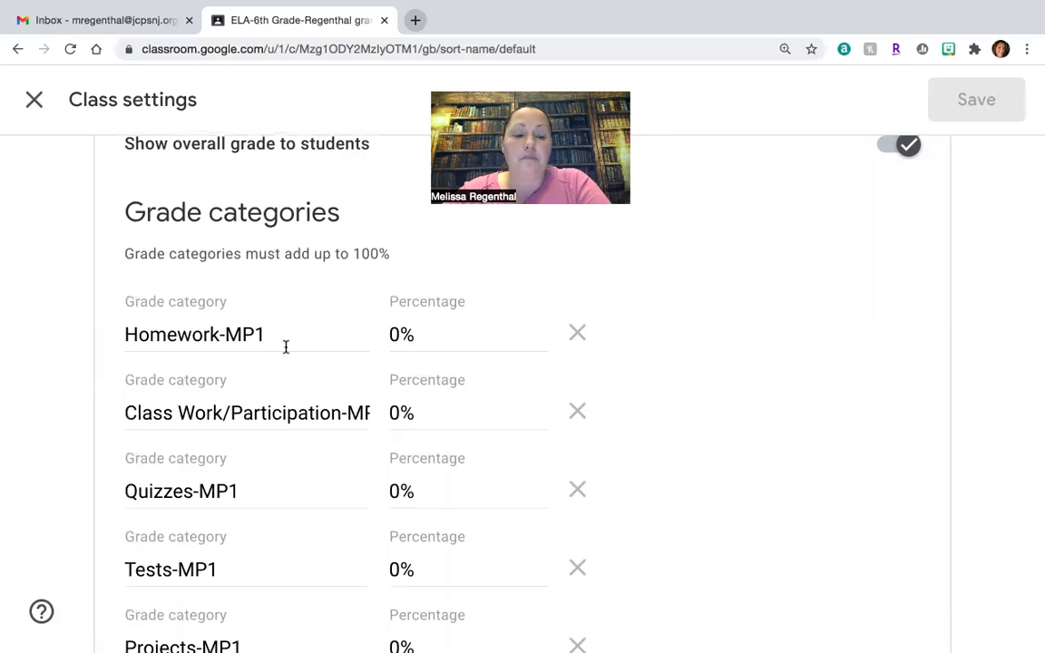
scroll(286, 346, down, 1)
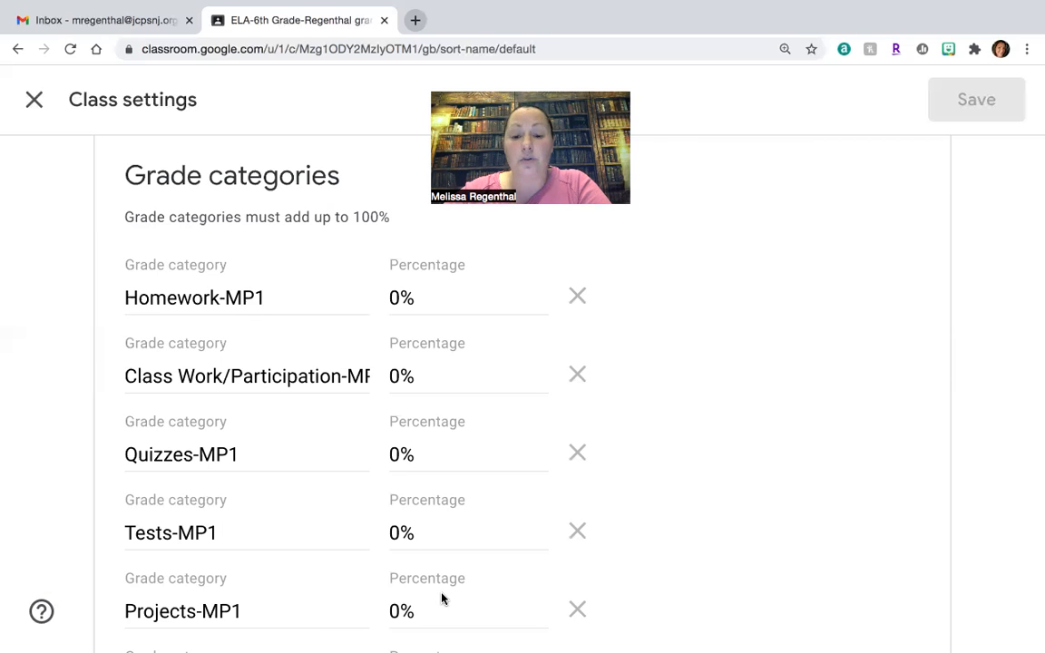
scroll(442, 598, down, 5)
scroll(441, 598, down, 4)
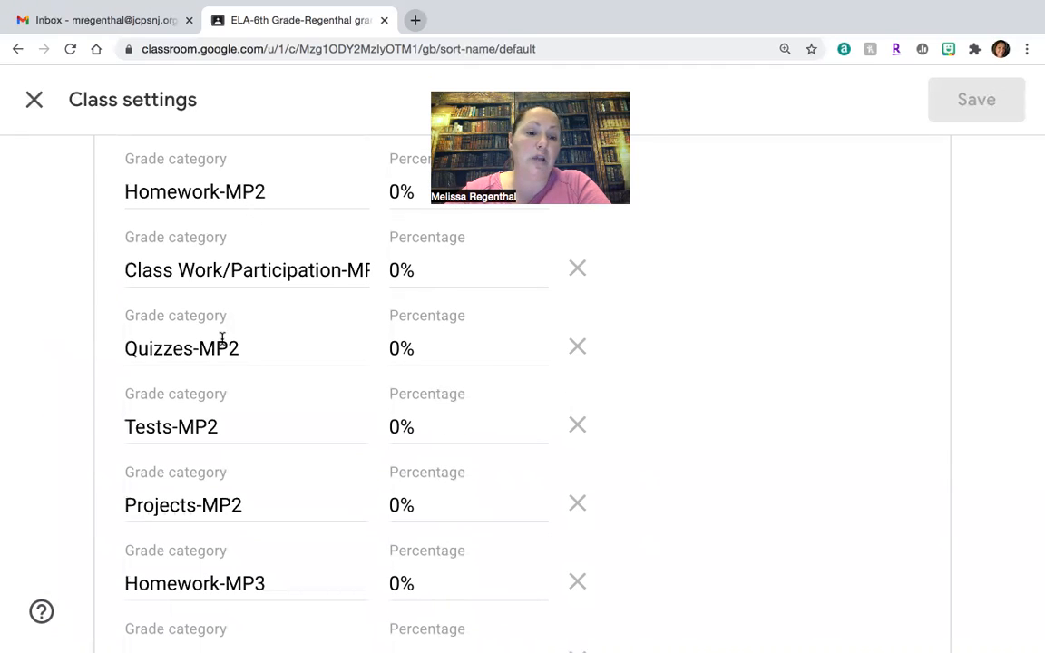
scroll(269, 560, down, 5)
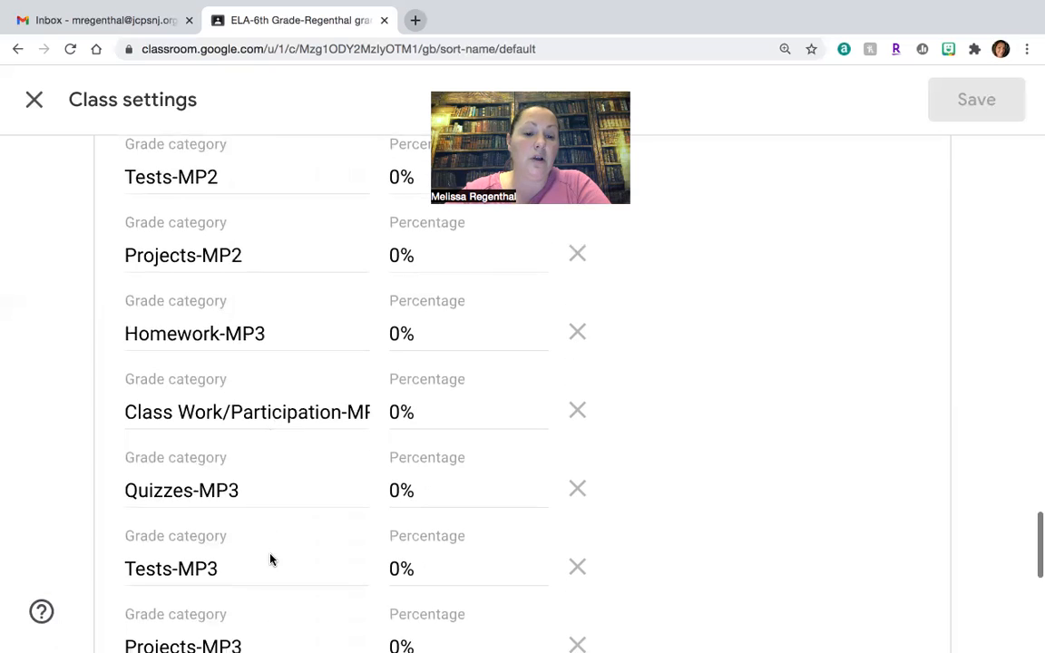
scroll(269, 554, down, 4)
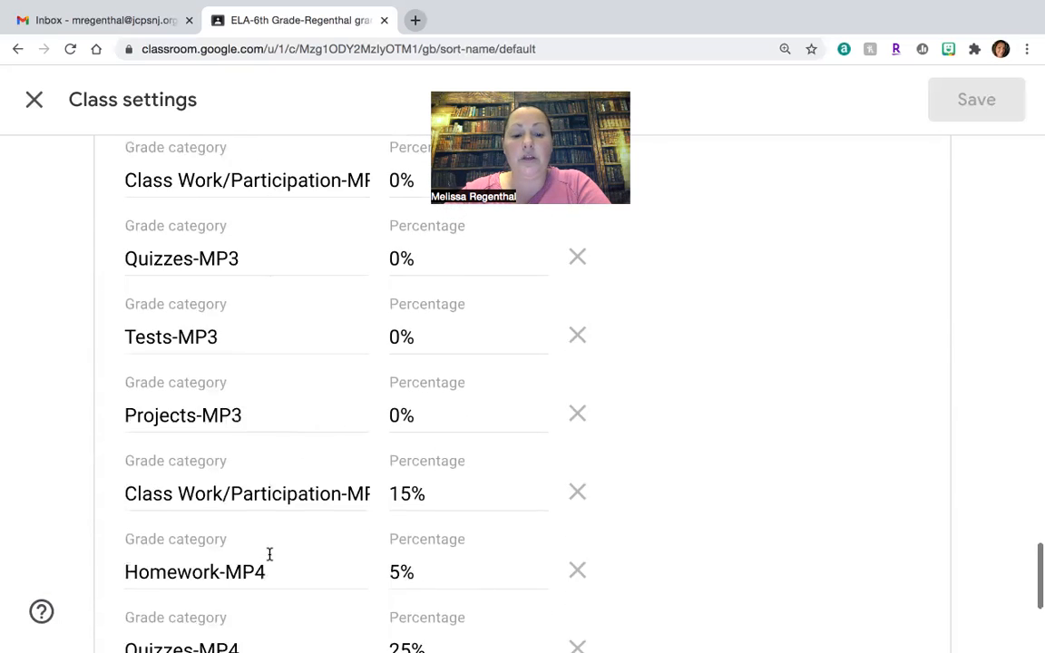
scroll(269, 554, down, 1)
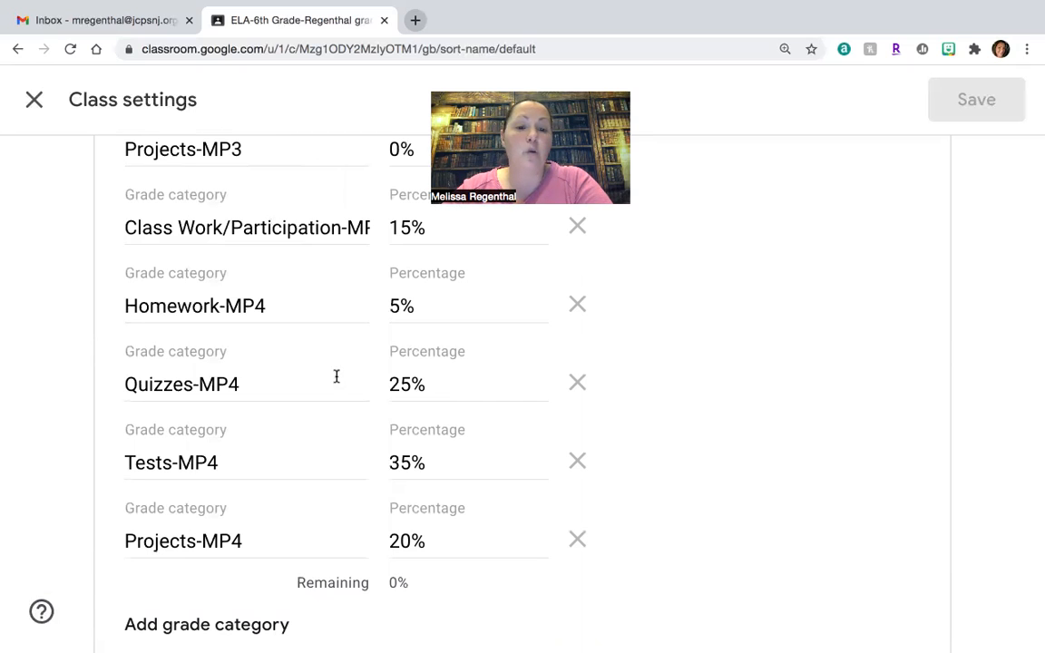
Set the percentages of the Homework-MP4 and Quizzes-MP4 grade categories to 0%.
click(400, 306)
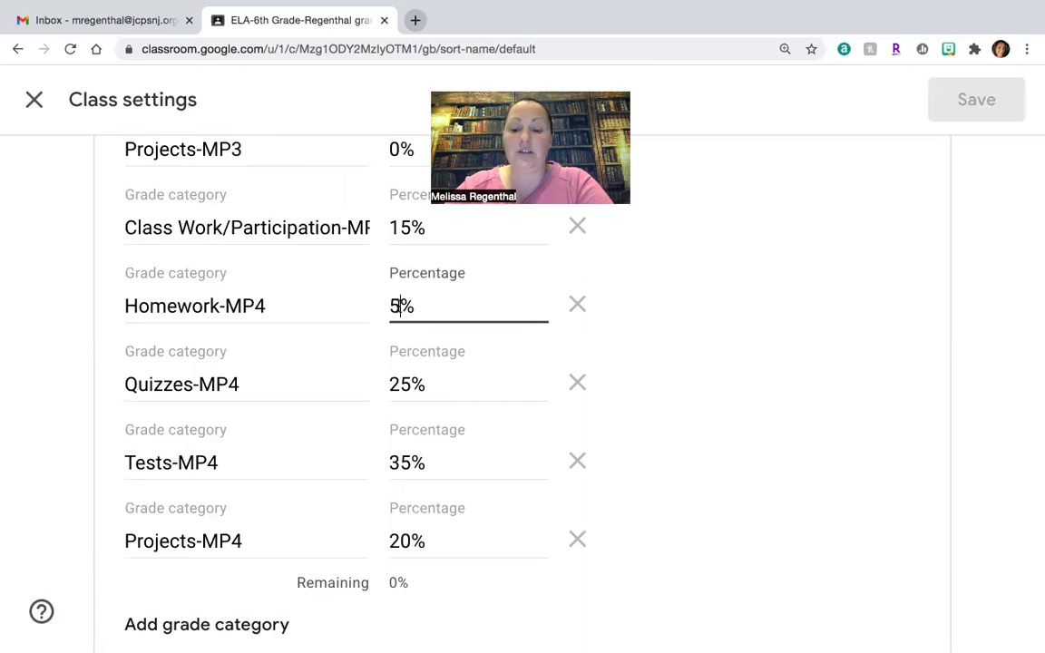
key(BackSpace)
text(0)
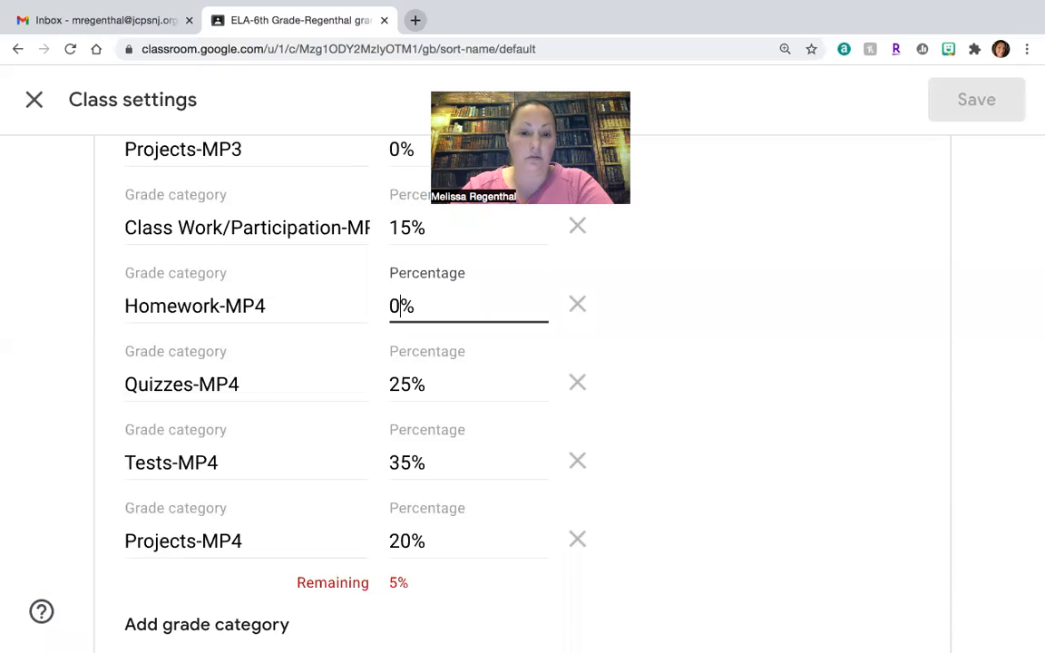
click(411, 384)
key(BackSpace)
key(BackSpace)
text(0)
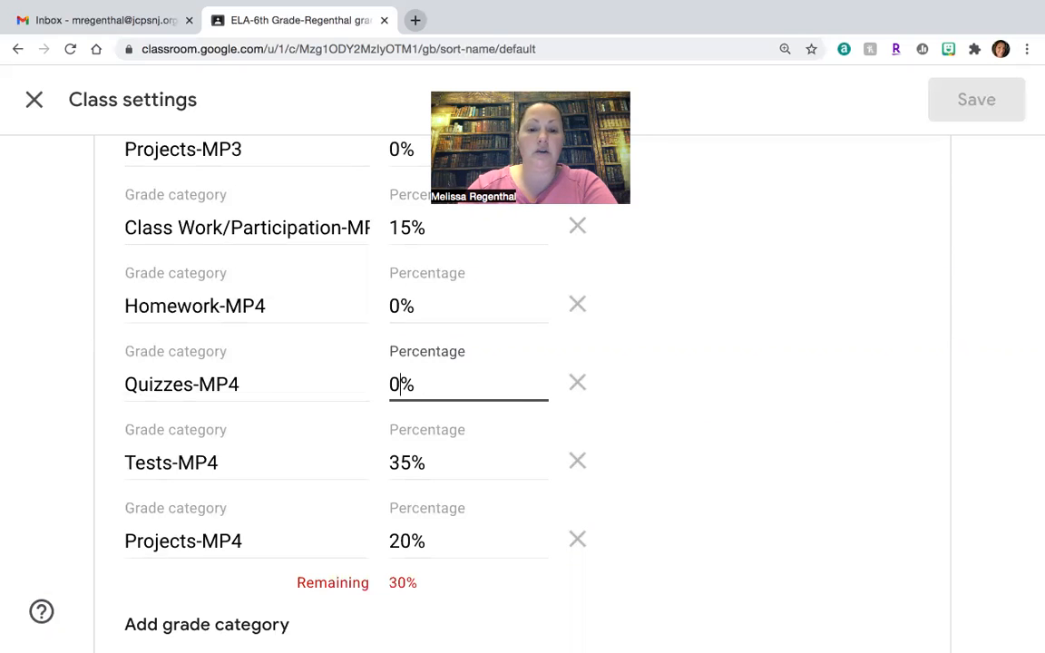
Set the percentages of the Tests-MP4, Projects-MP4 and MP4 Class Work/Participation grade categories to 0%.
click(411, 462)
key(BackSpace)
key(BackSpace)
text(0)
click(406, 542)
key(BackSpace)
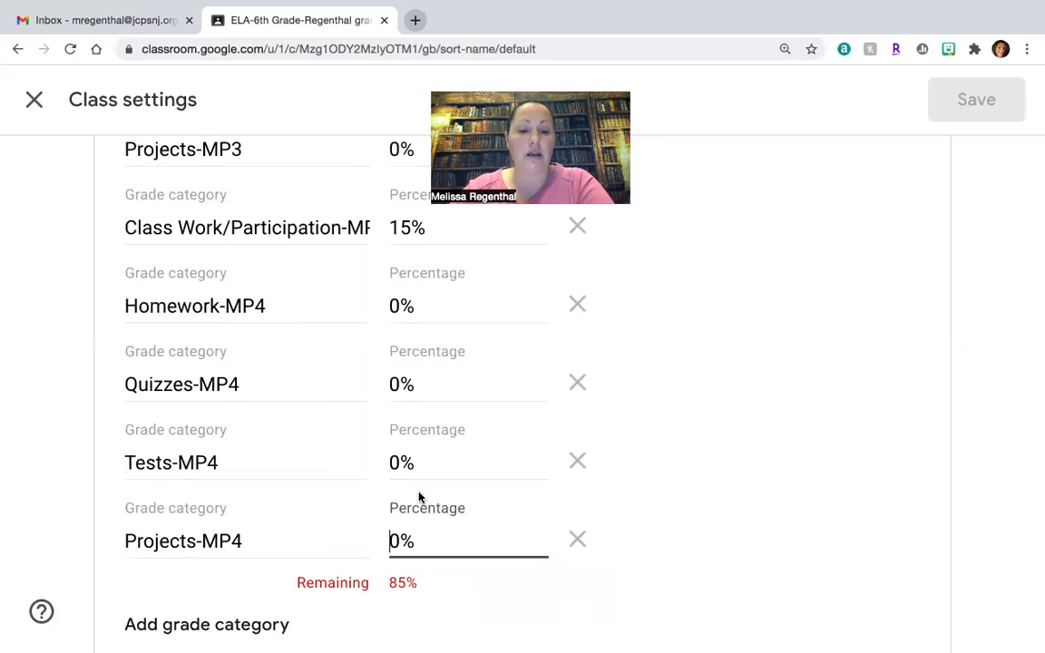
click(412, 227)
key(BackSpace)
key(BackSpace)
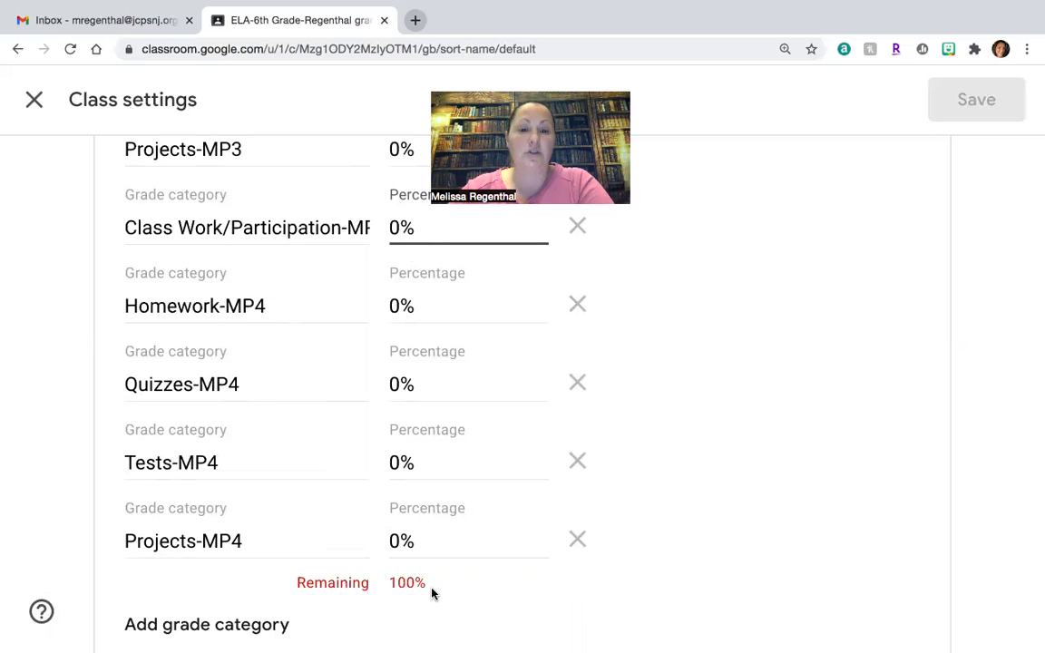
Set the percentage of the Homework-MP1 grade category to 5%.
scroll(442, 465, up, 6)
scroll(443, 464, up, 10)
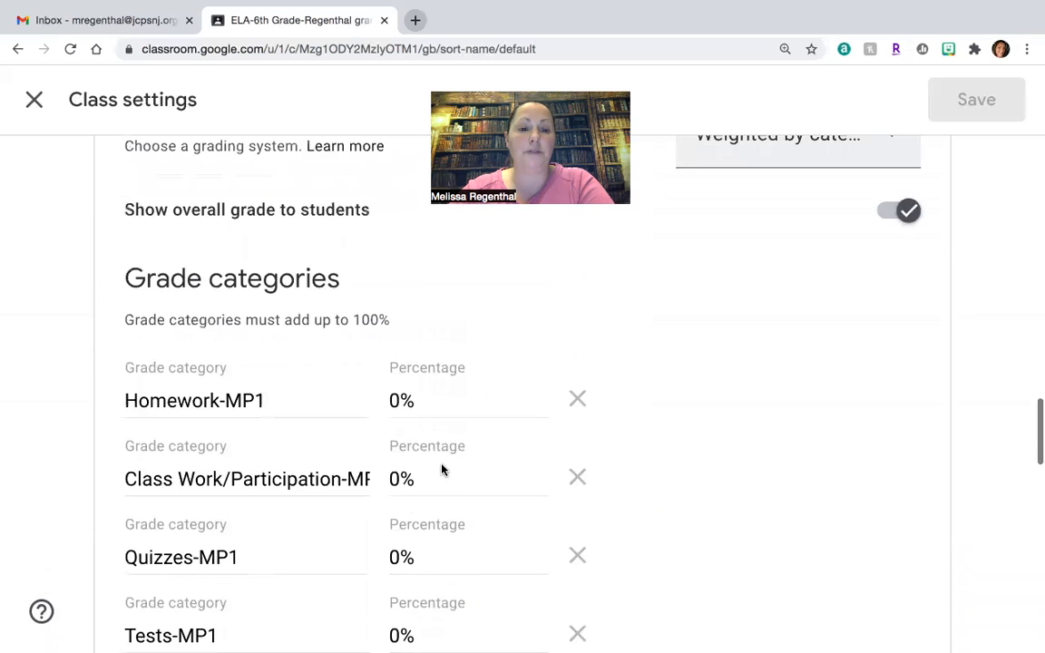
scroll(443, 469, down, 3)
scroll(442, 469, down, 1)
click(399, 308)
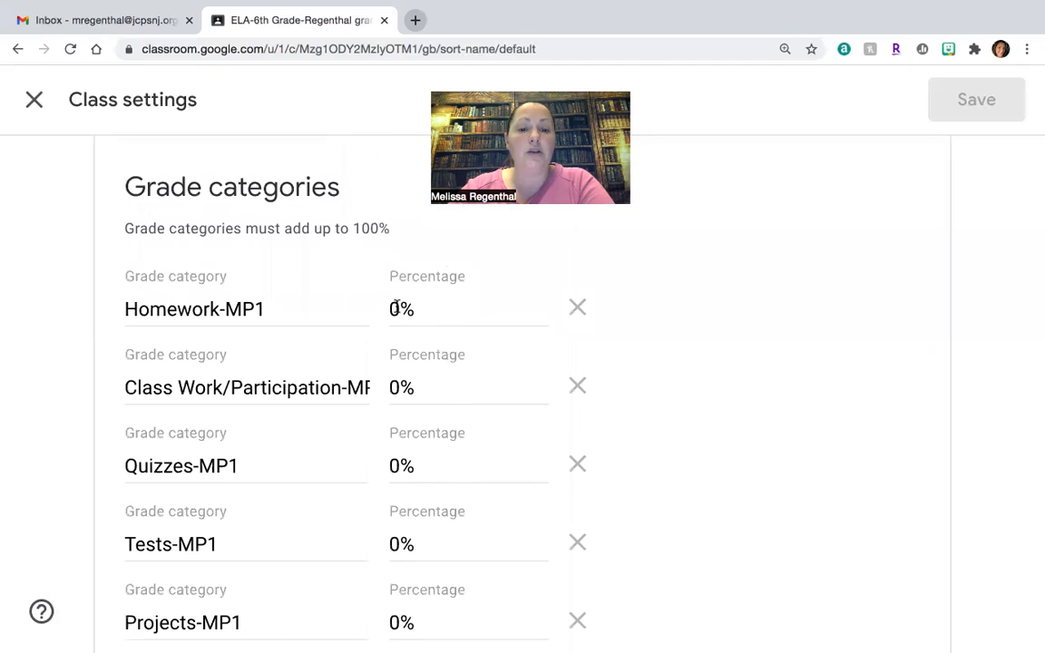
key(BackSpace)
text(5)
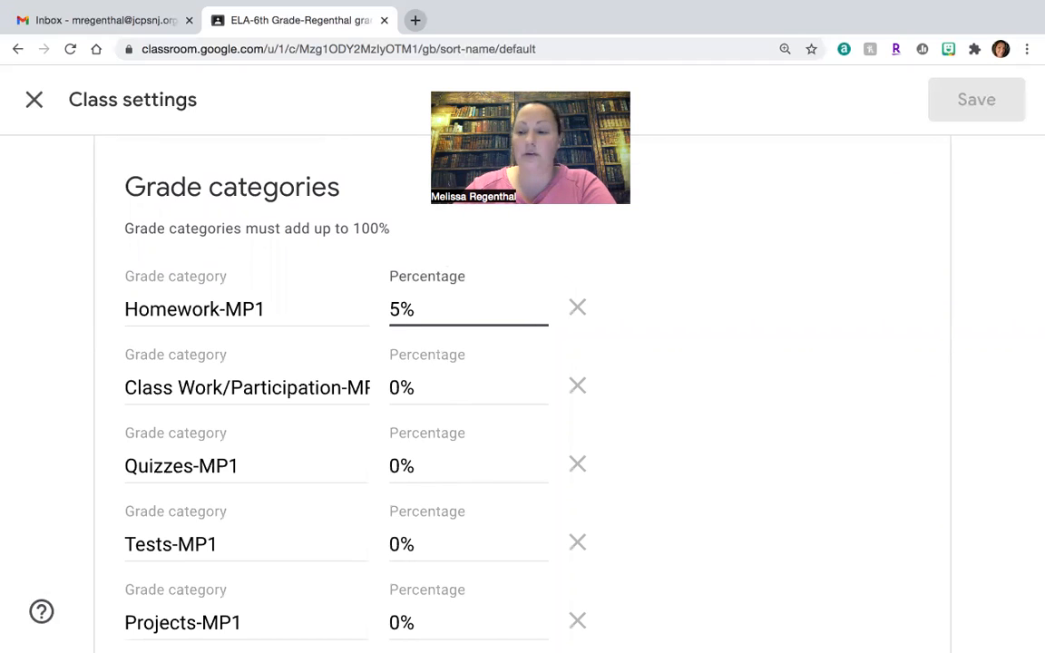
Set the Class Work/Participation-MP1 grade category to 15% and Quizzes-MP1 to 25%.
click(400, 388)
key(BackSpace)
text(15)
click(400, 465)
key(BackSpace)
text(25)
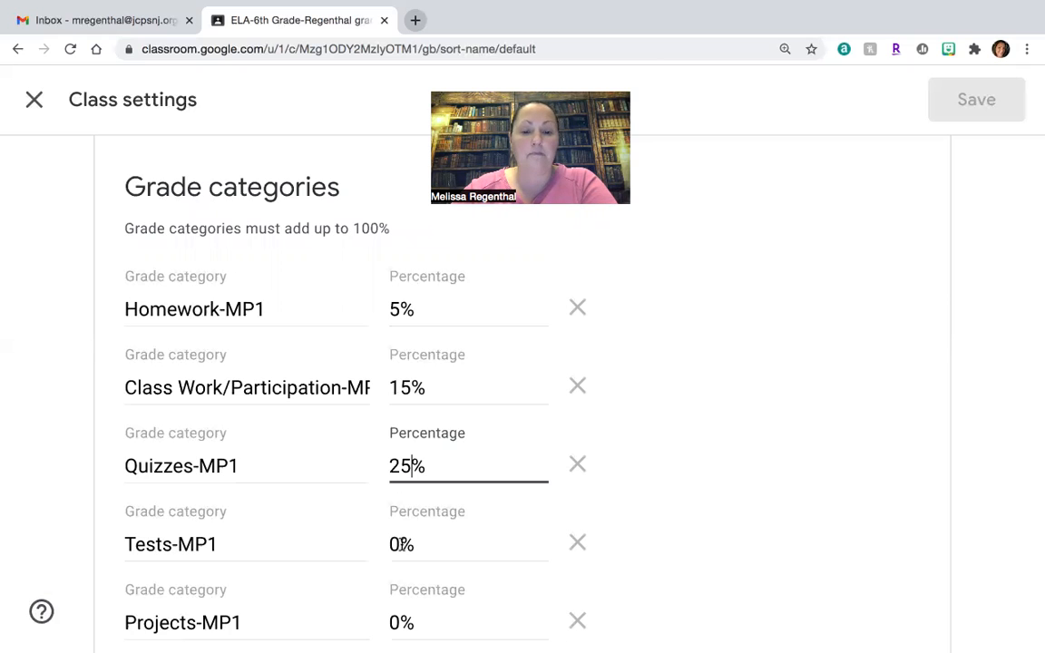
Set the Tests-MP1 grade category to 35% and Projects-MP1 to 20%.
click(400, 544)
key(BackSpace)
text(35)
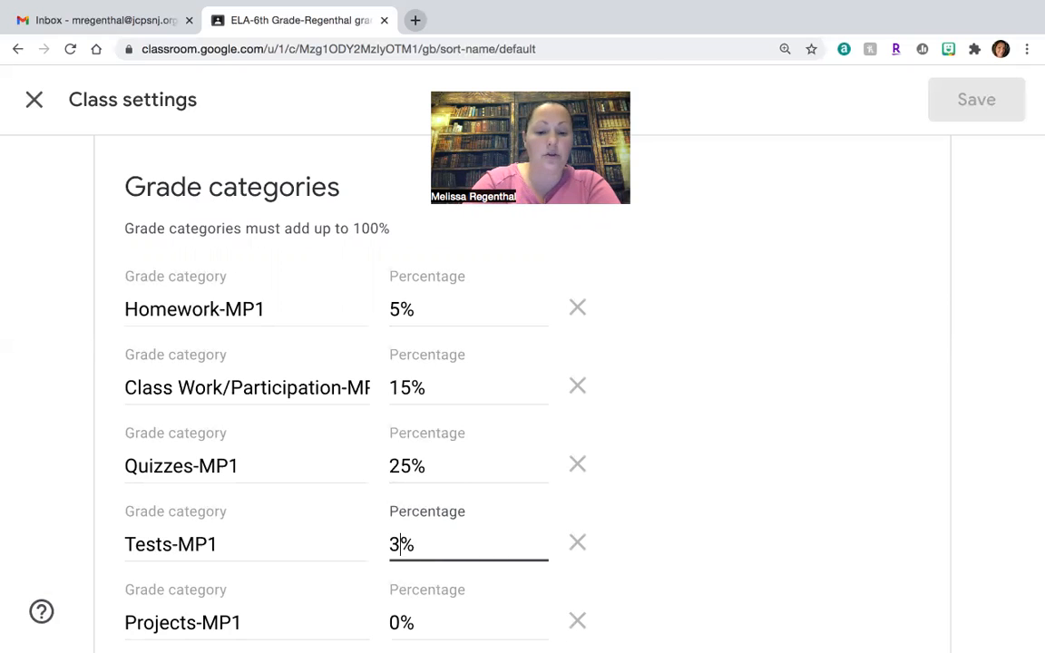
click(400, 622)
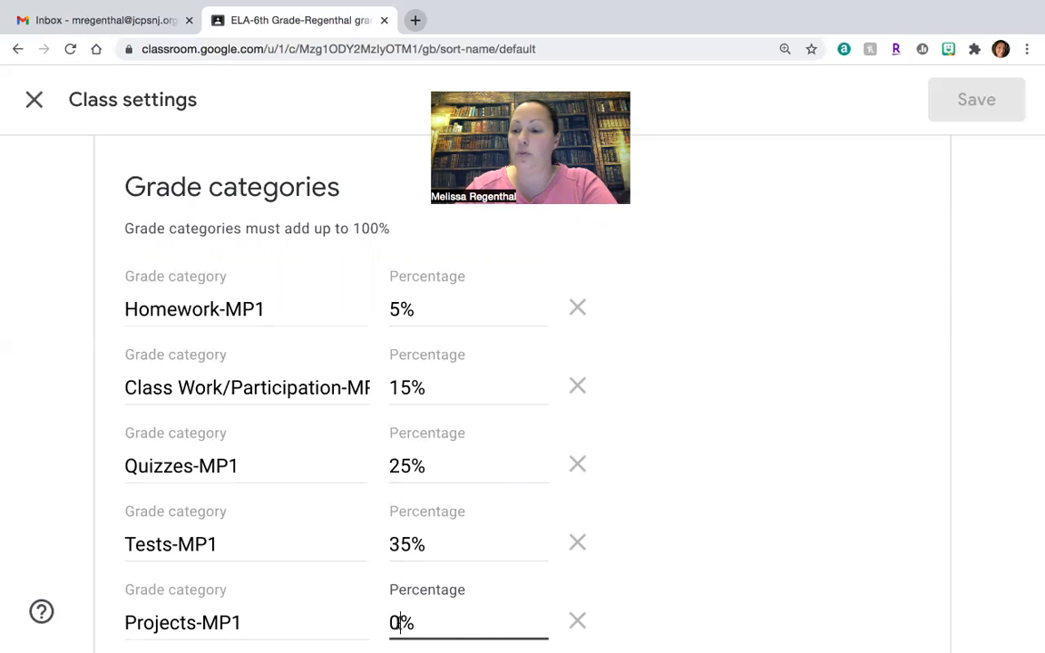
key(BackSpace)
text(20)
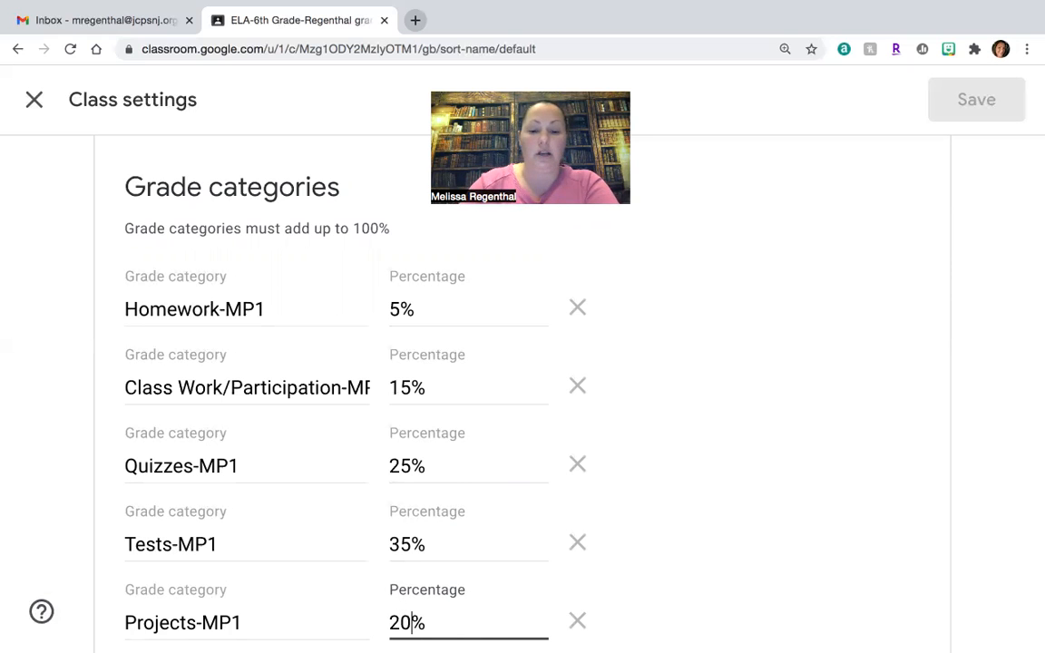
Check the remaining percentage below the grade categories and save the class settings.
scroll(592, 505, down, 5)
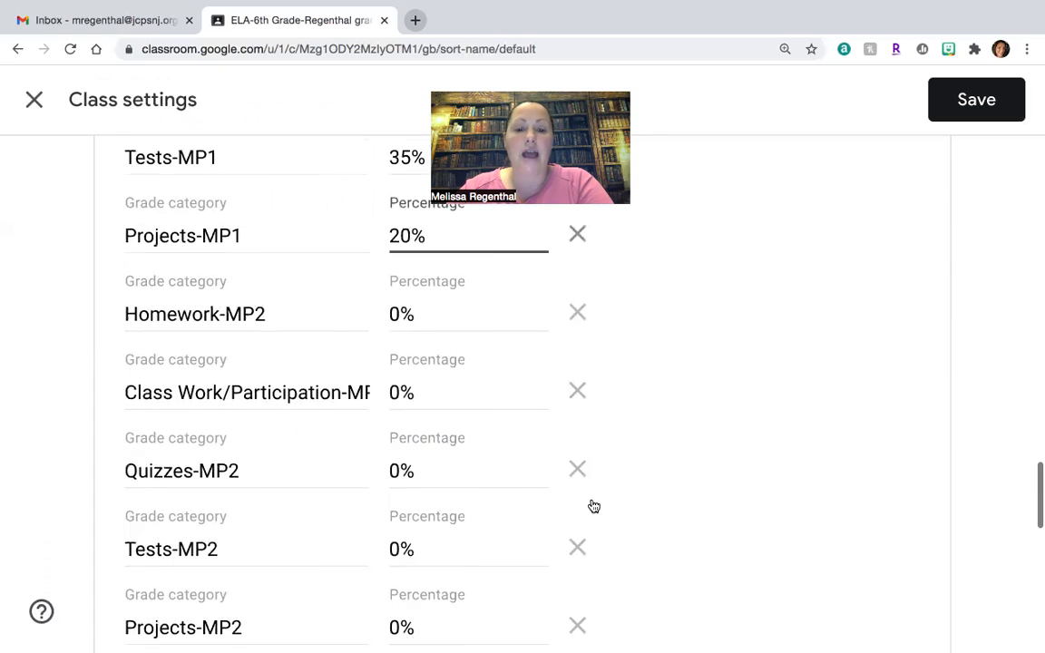
scroll(591, 504, down, 8)
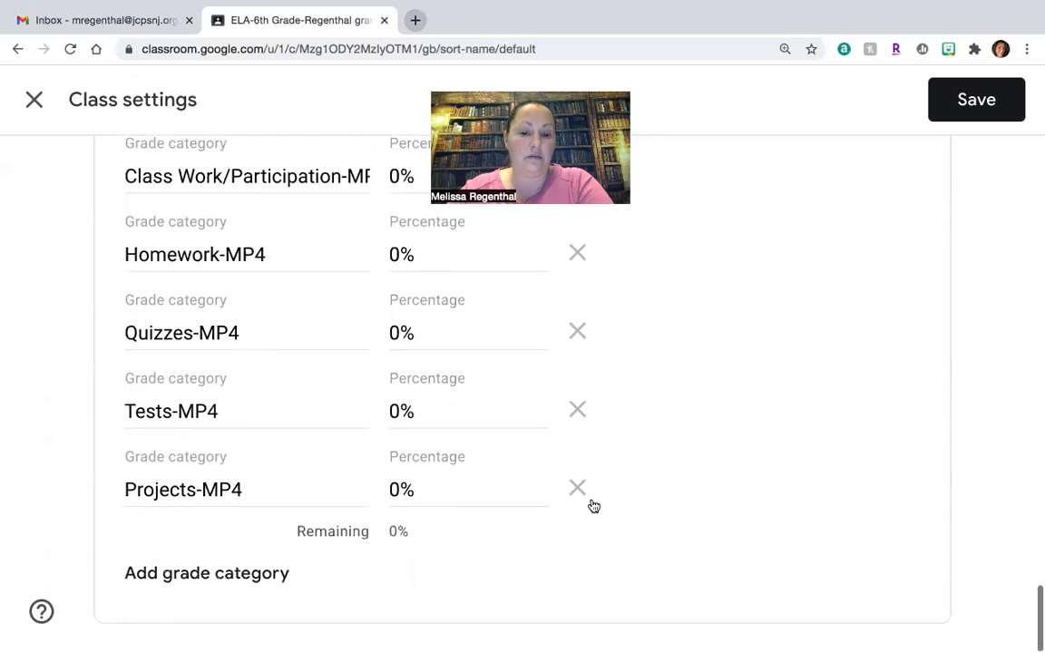
scroll(592, 504, up, 12)
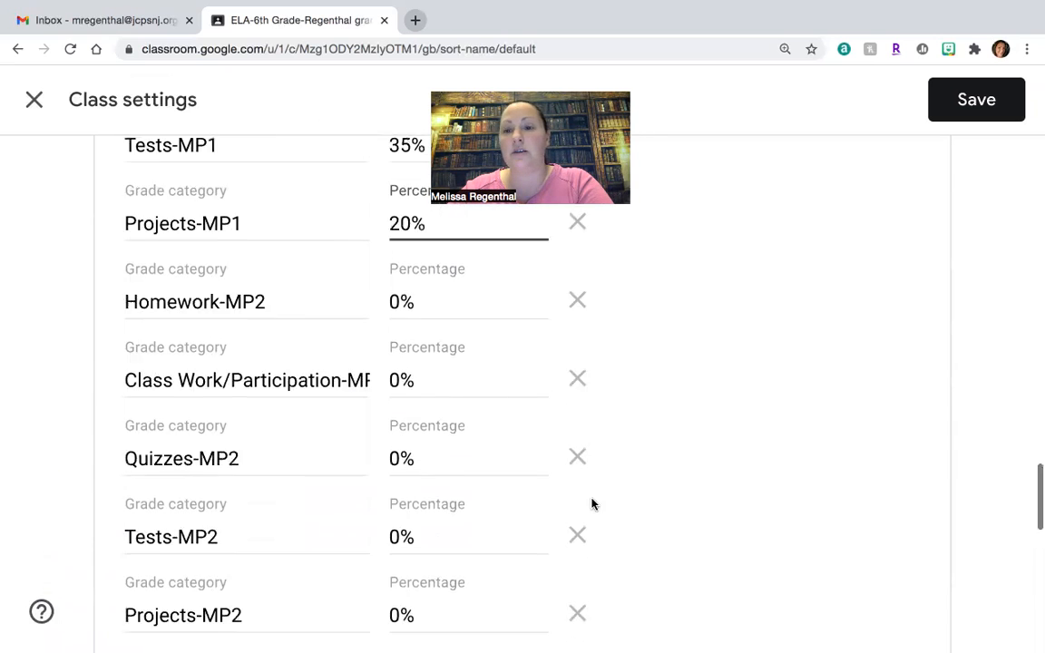
click(974, 99)
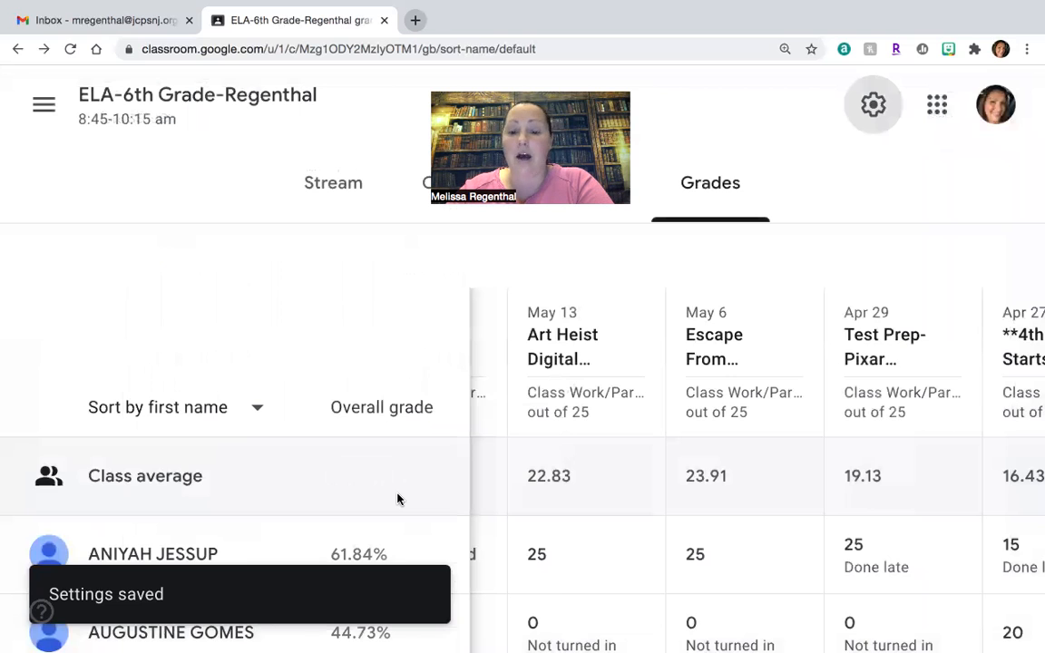
Review the students' overall grades and the class average in the gradebook.
scroll(399, 499, down, 2)
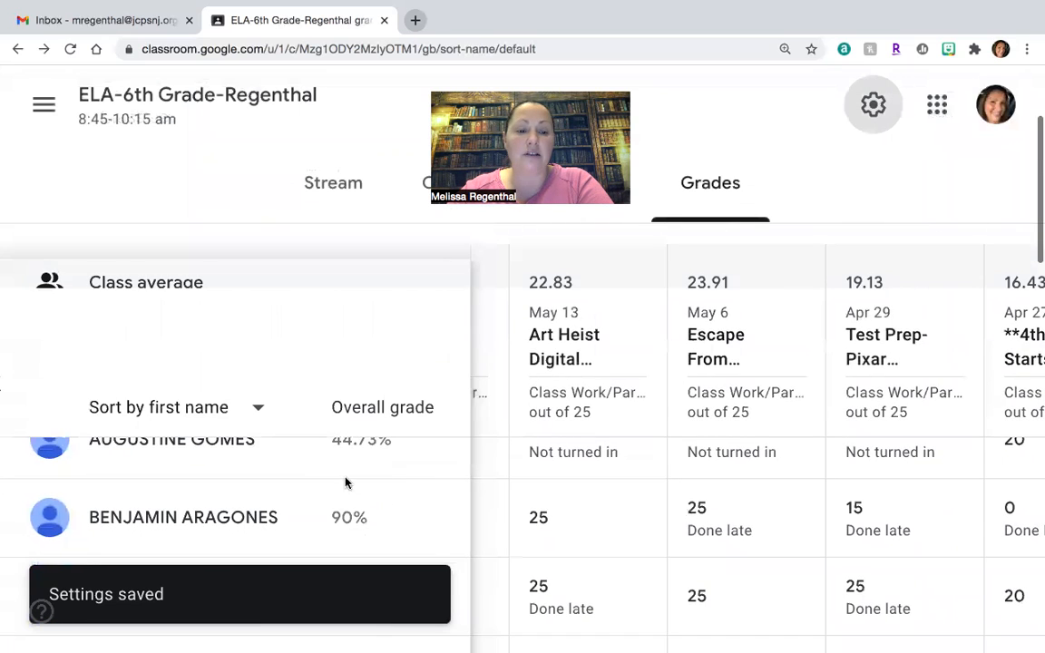
scroll(345, 483, up, 1)
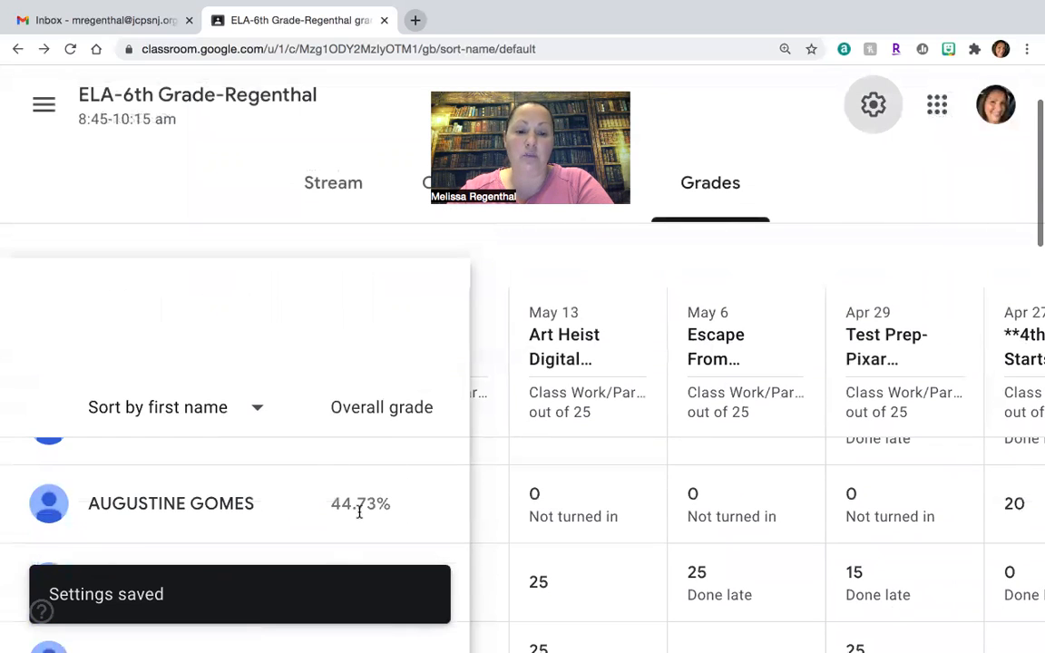
scroll(335, 505, up, 2)
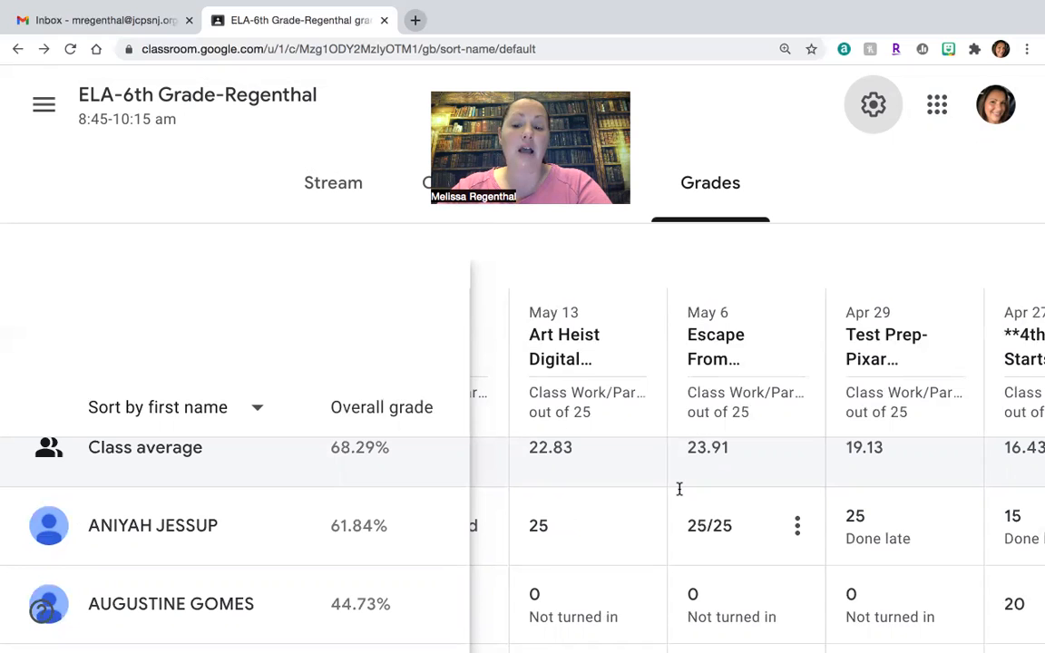
Open the May 6 assignment Escape From Dystopia- Escape Room from the gradebook for editing.
click(725, 337)
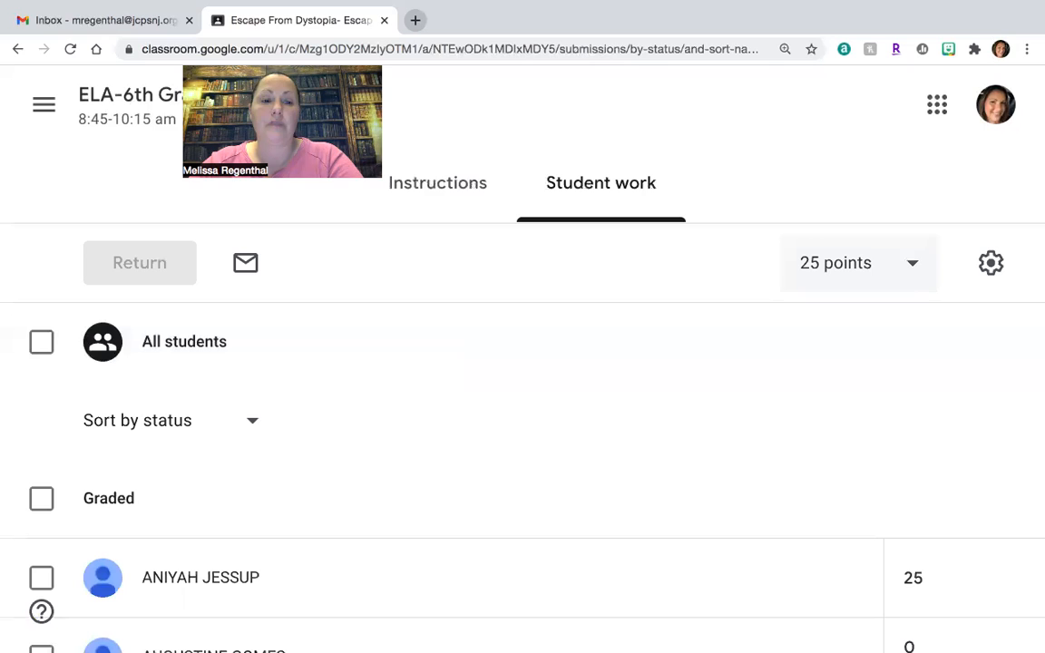
click(423, 186)
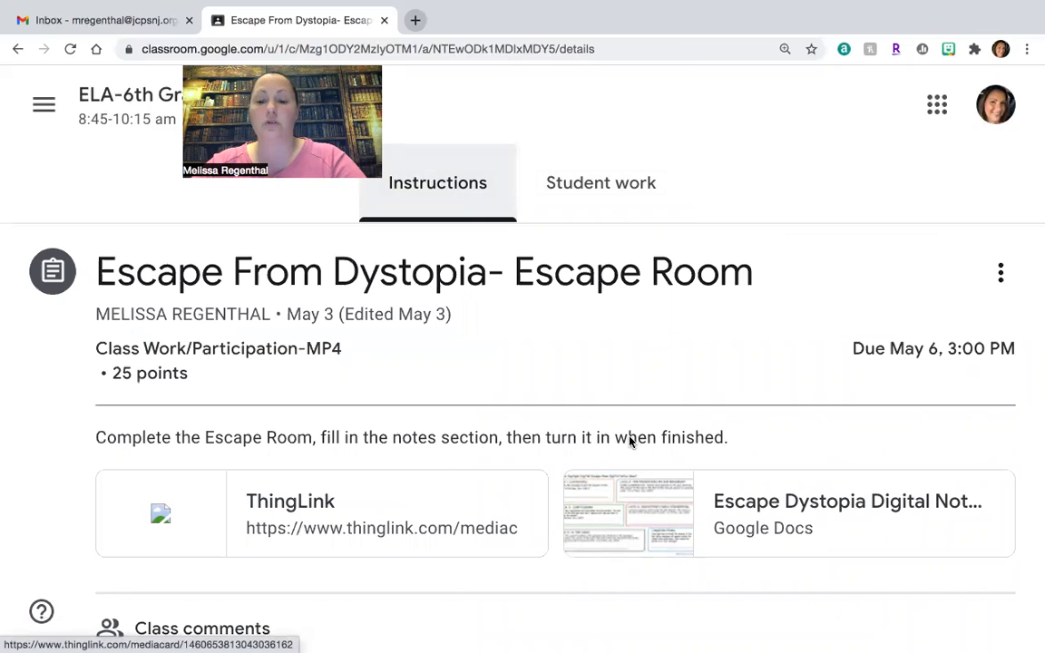
click(1000, 274)
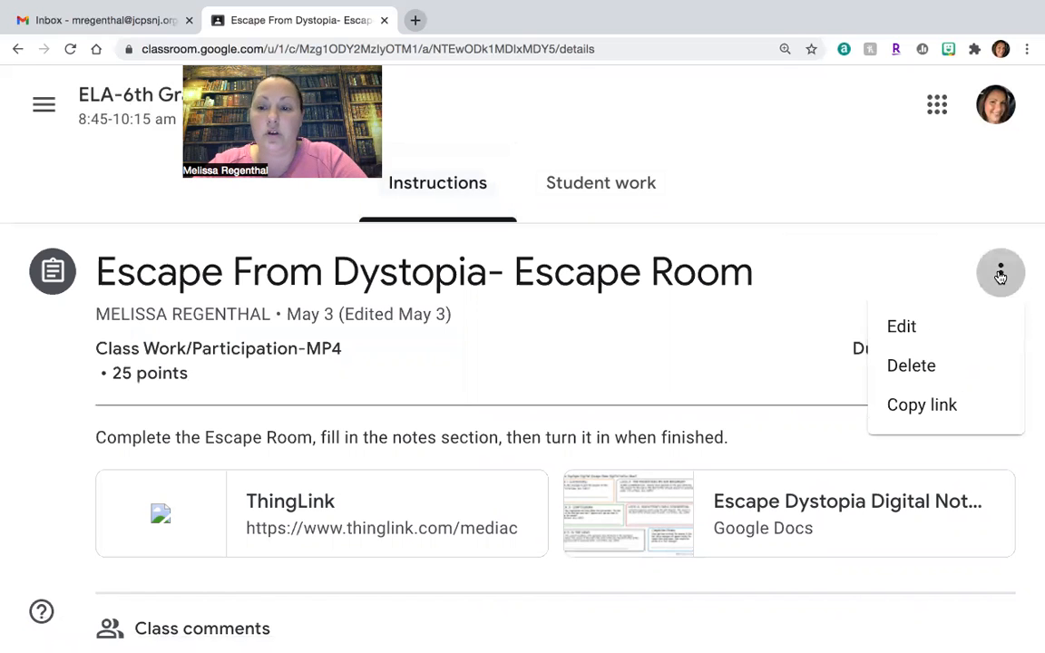
click(904, 326)
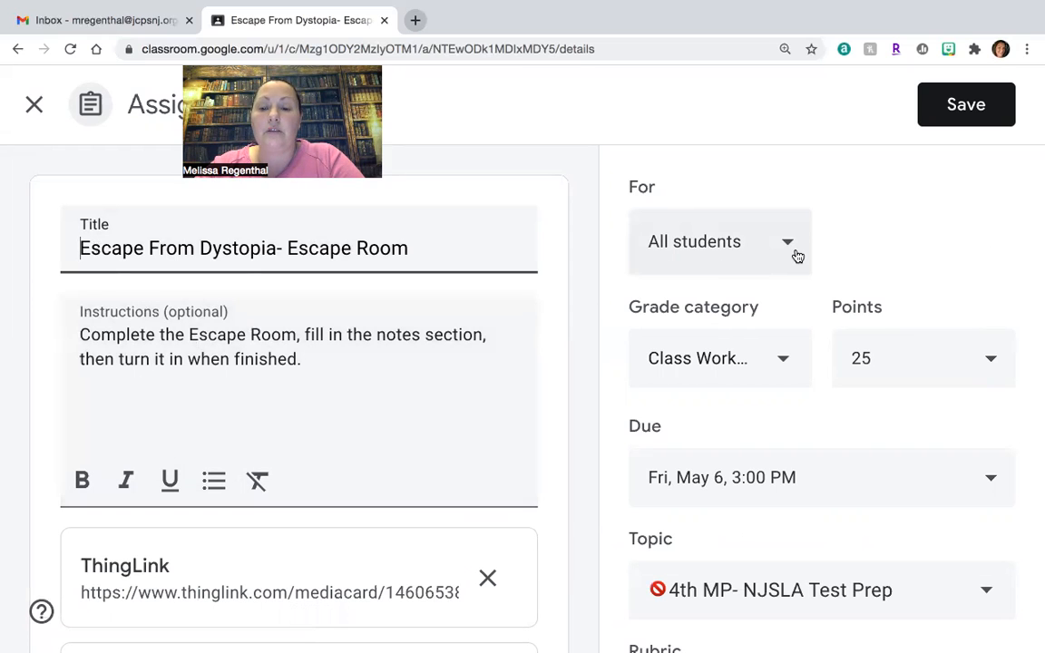
Look through the assignment's grade category options and select Class Work/Participation-MP4.
click(784, 364)
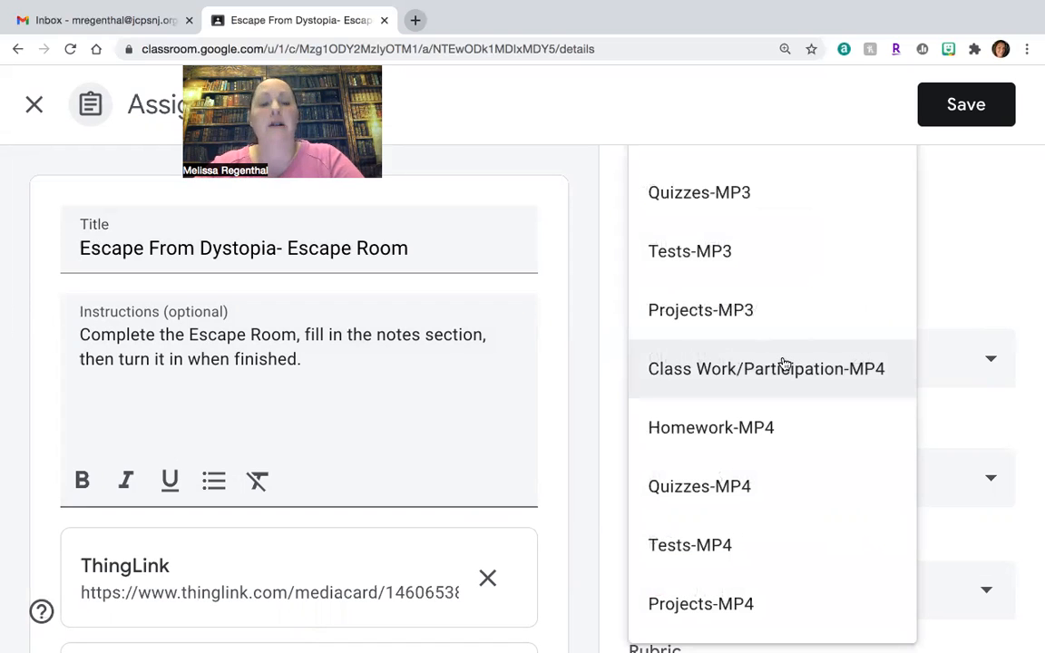
scroll(785, 364, up, 10)
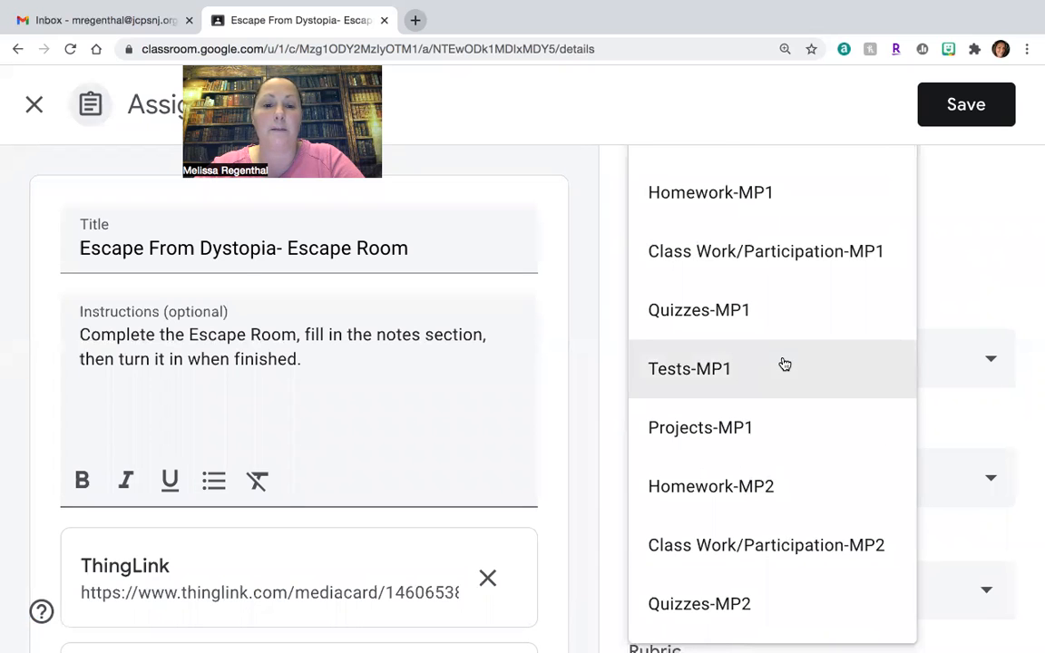
scroll(785, 363, down, 10)
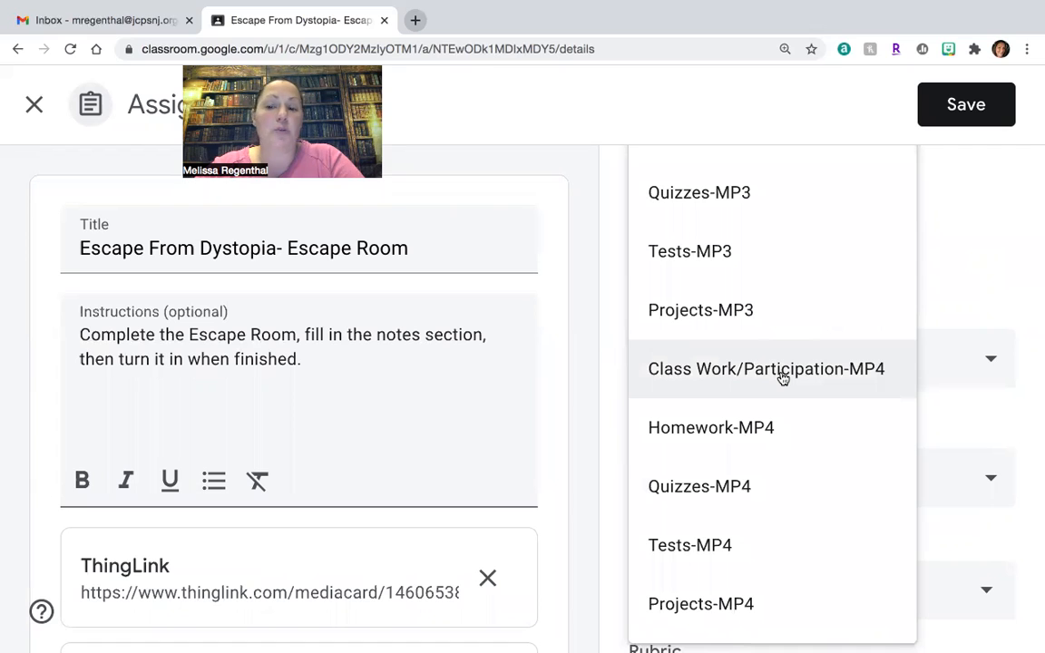
click(783, 372)
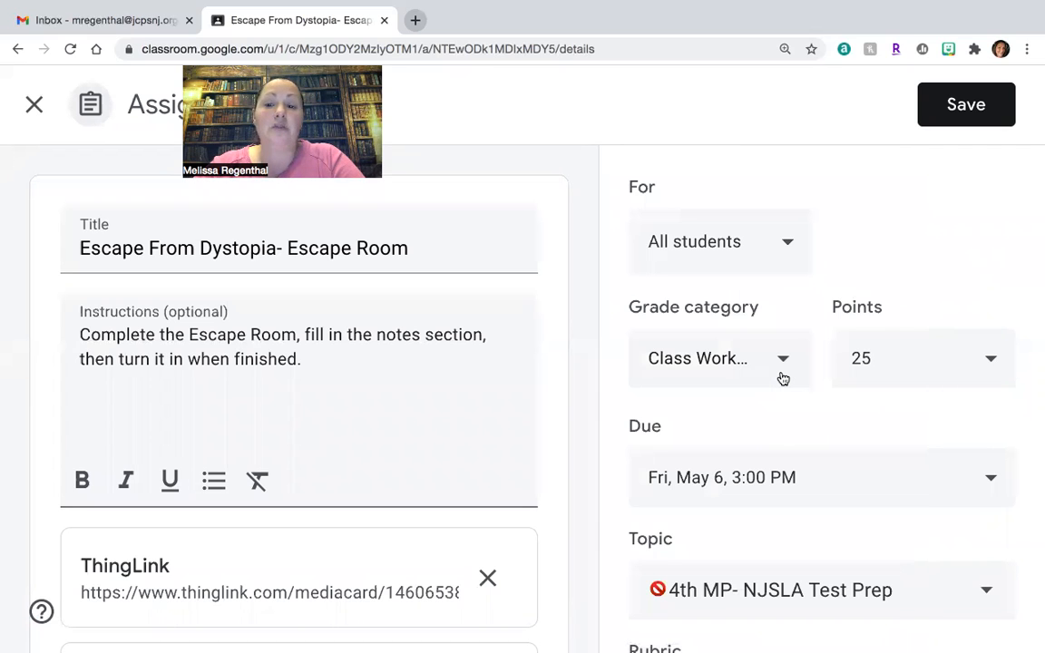
click(783, 361)
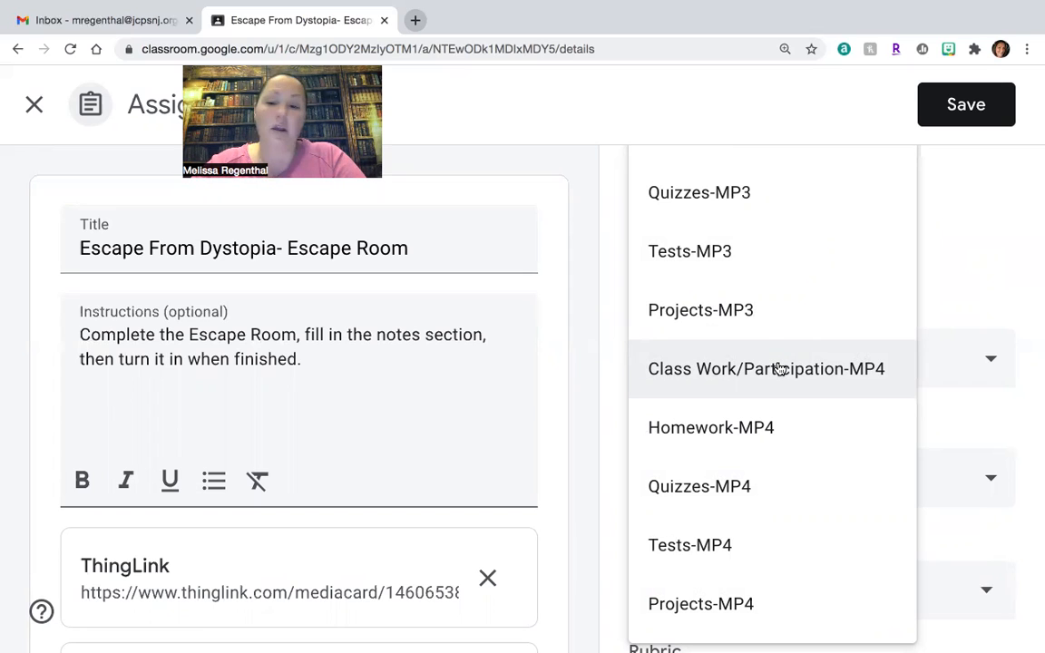
click(779, 368)
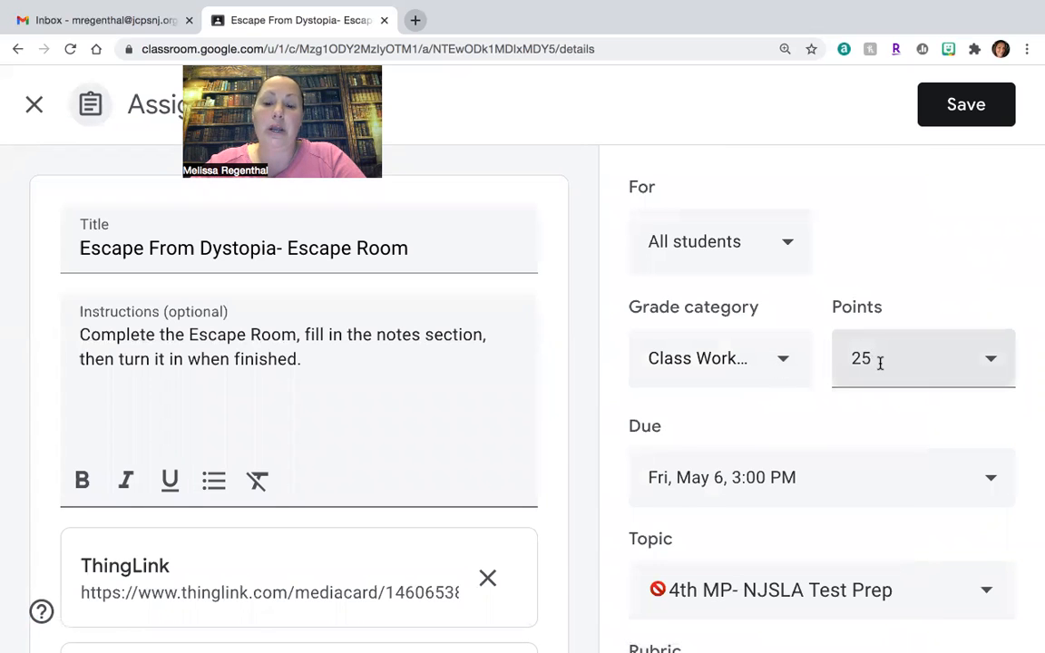
Review the assignment's due date, topic and rubric settings, and save the assignment.
scroll(880, 363, down, 5)
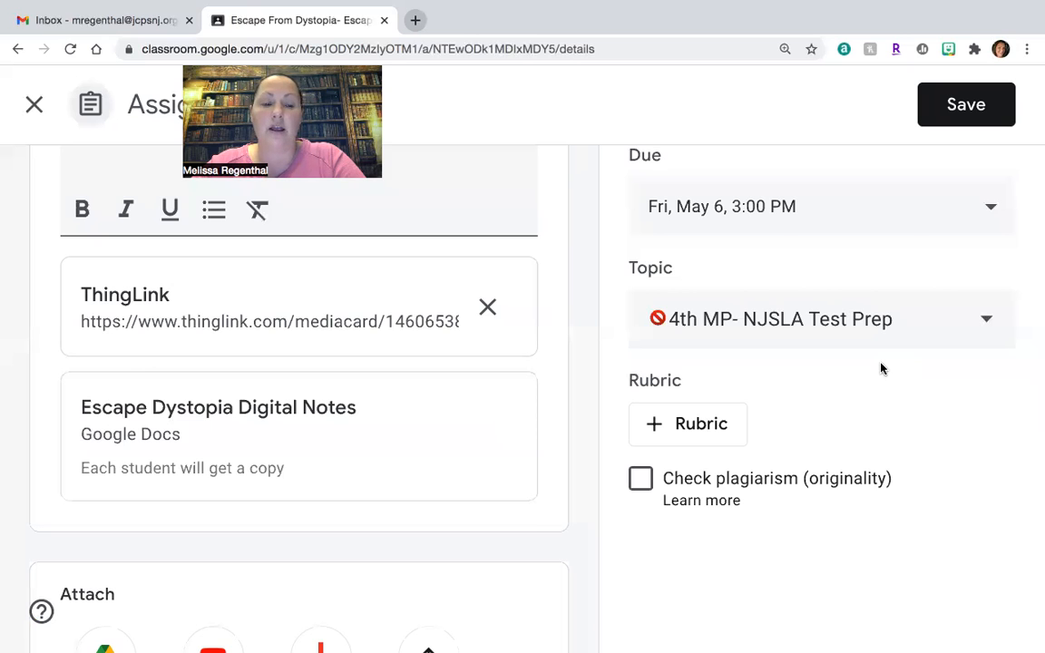
scroll(880, 367, down, 3)
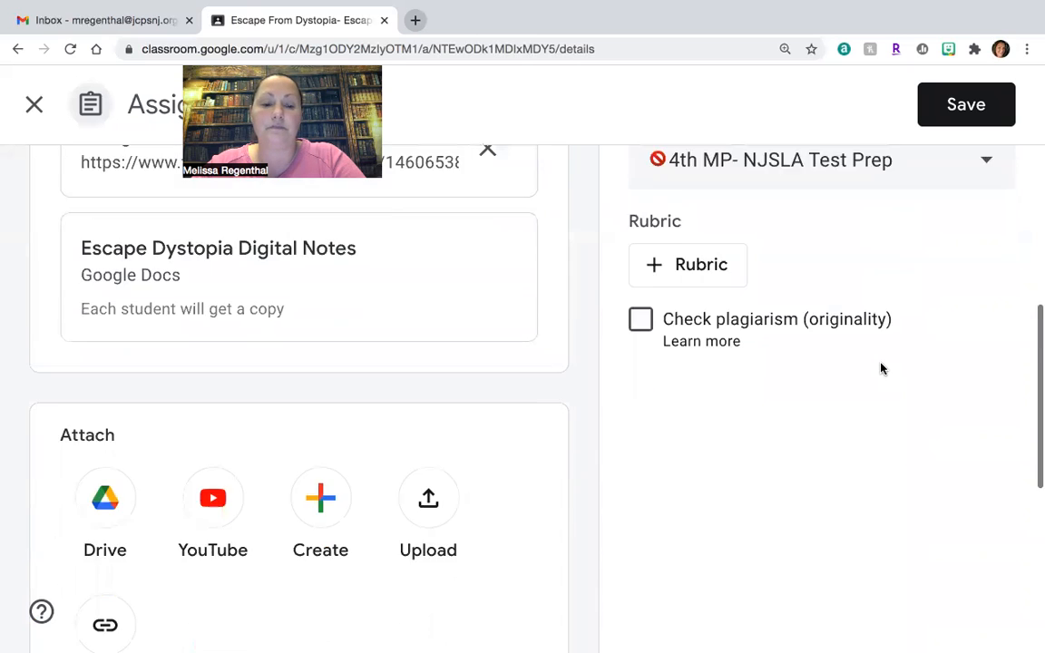
scroll(880, 363, up, 6)
click(955, 106)
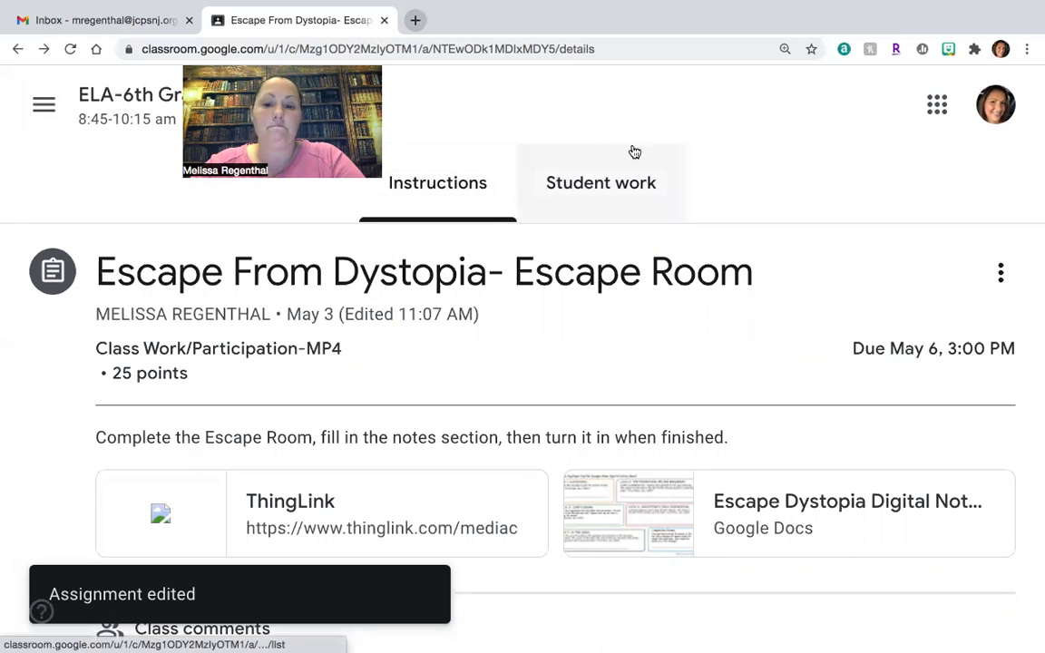
Leave the assignment and return to the class gradebook to view the overall grades.
click(615, 173)
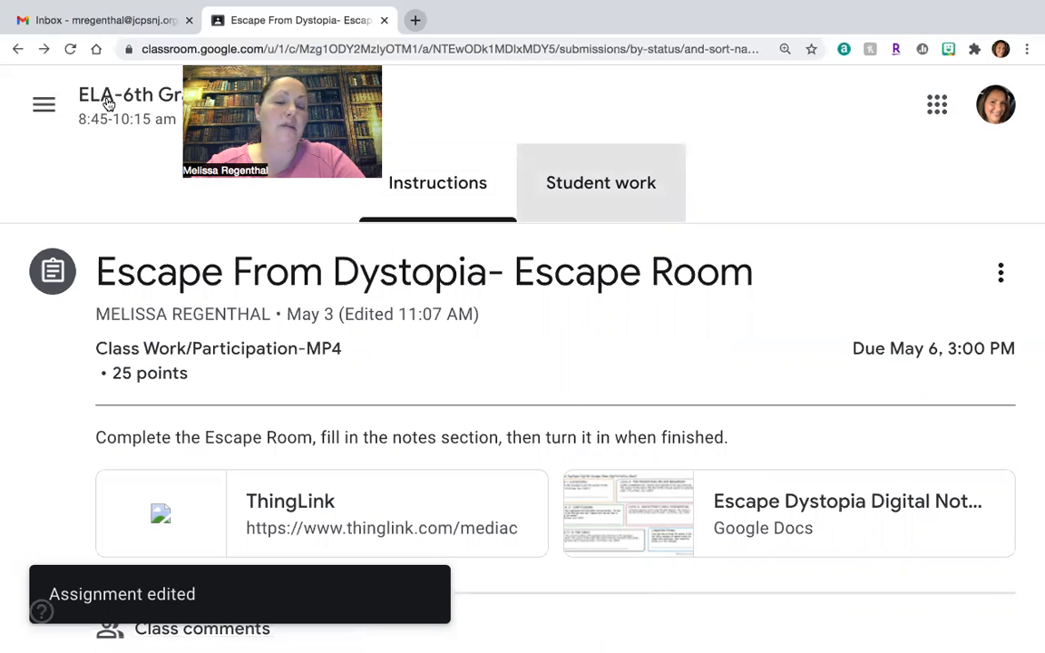
click(107, 102)
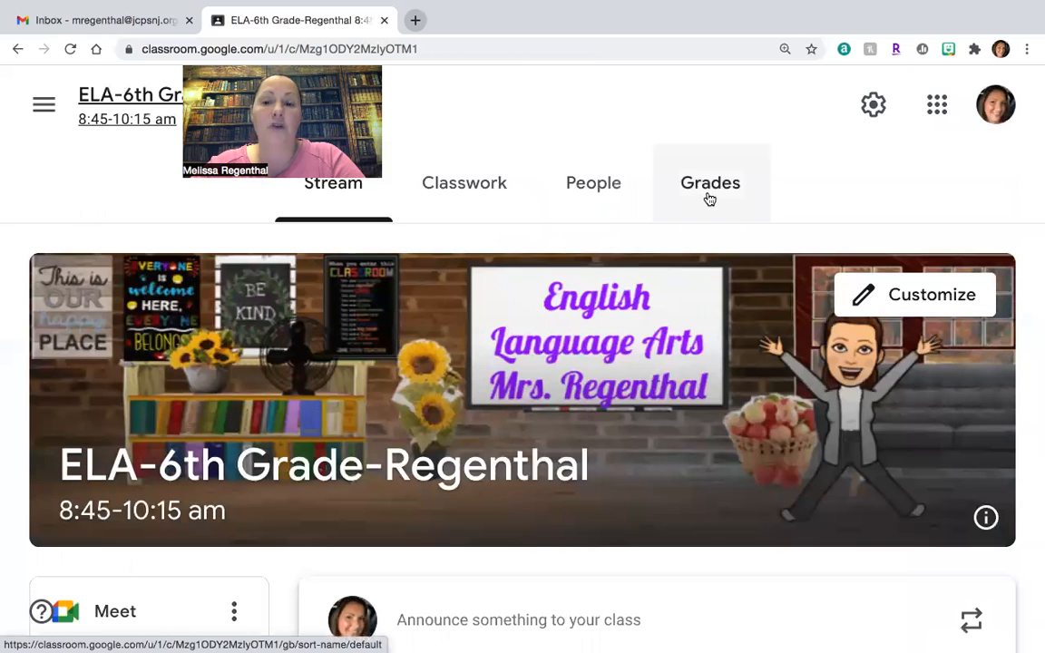
click(707, 199)
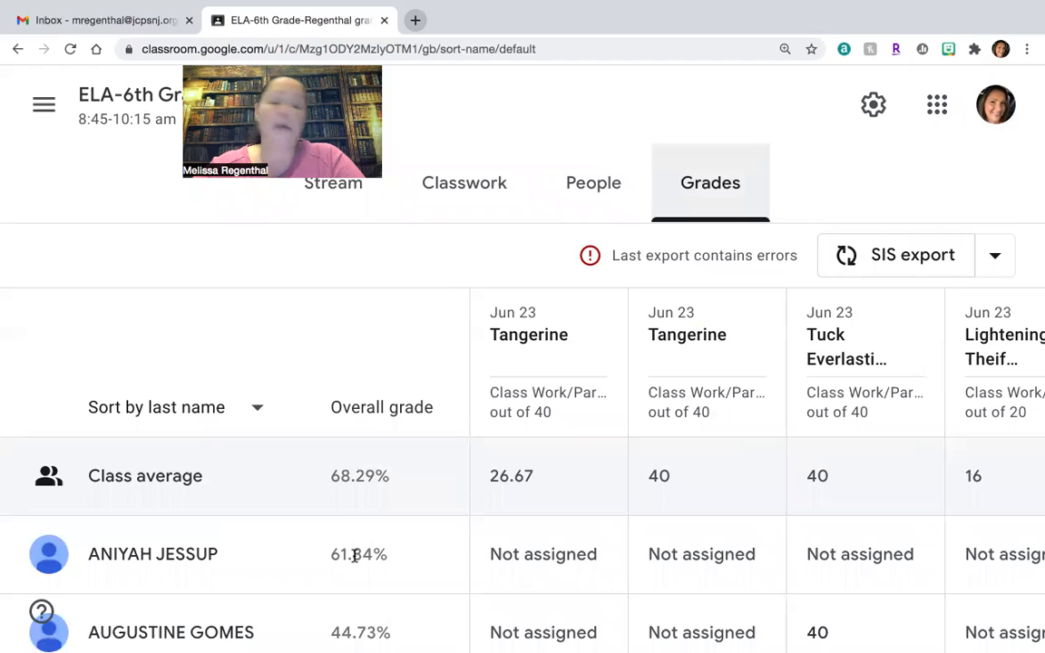
Reopen the class settings and set the Homework-MP1 and Class Work/Participation-MP1 grade categories to 0%.
click(873, 109)
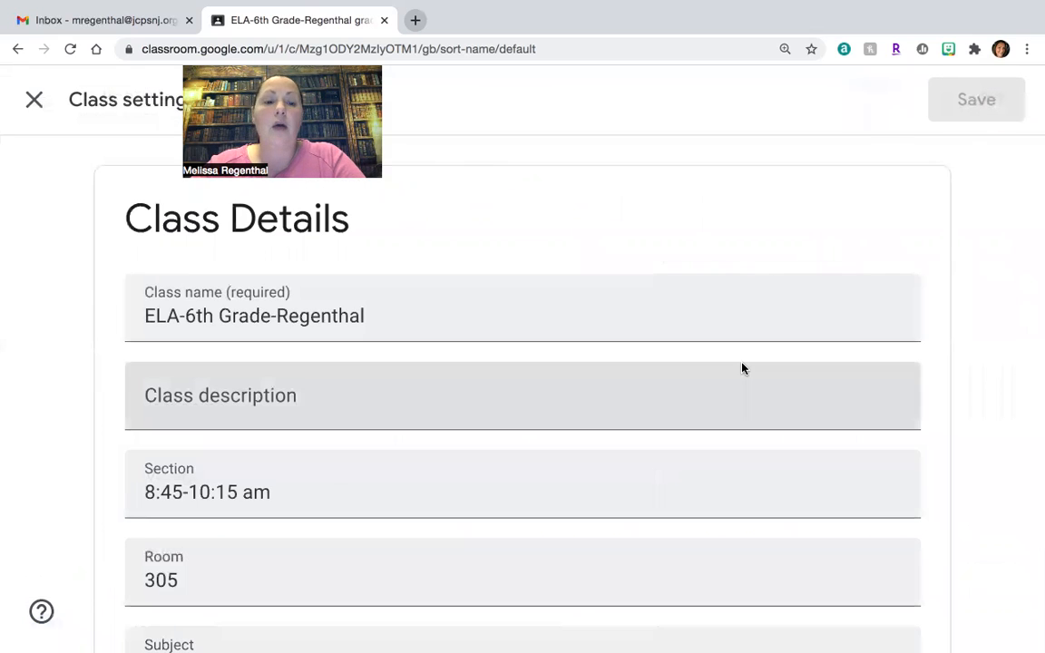
scroll(742, 368, down, 4)
scroll(742, 368, down, 10)
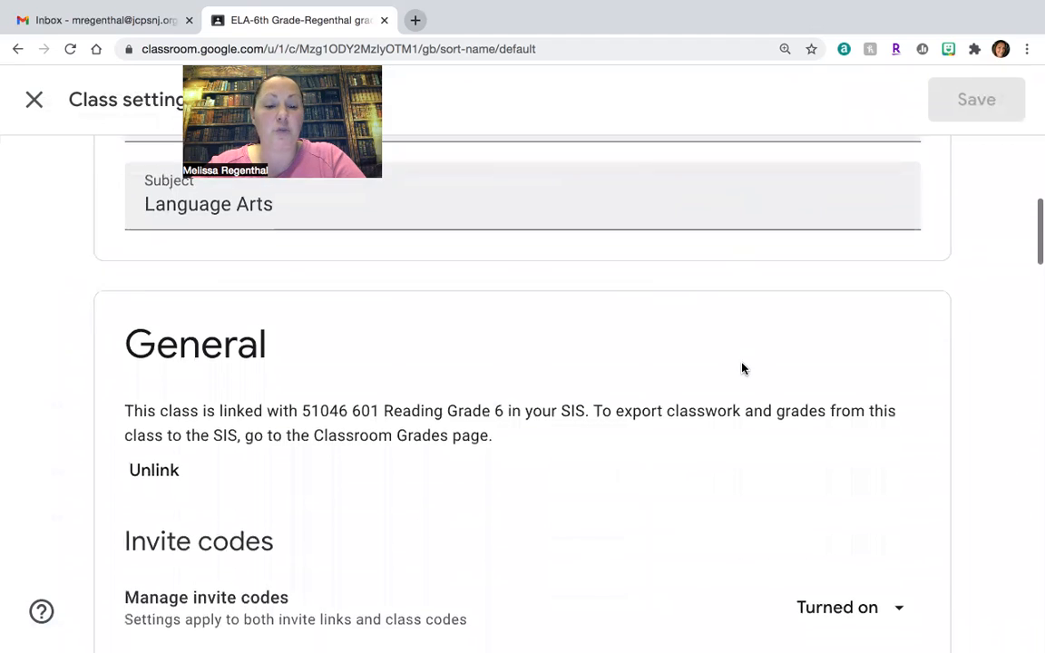
scroll(742, 368, down, 7)
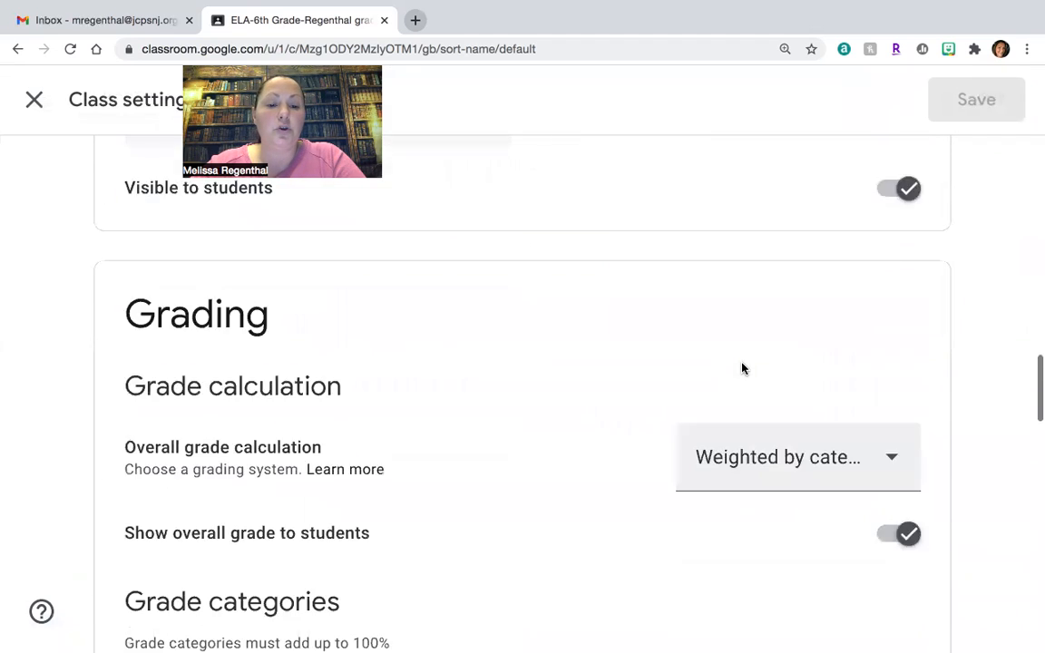
scroll(742, 368, down, 1)
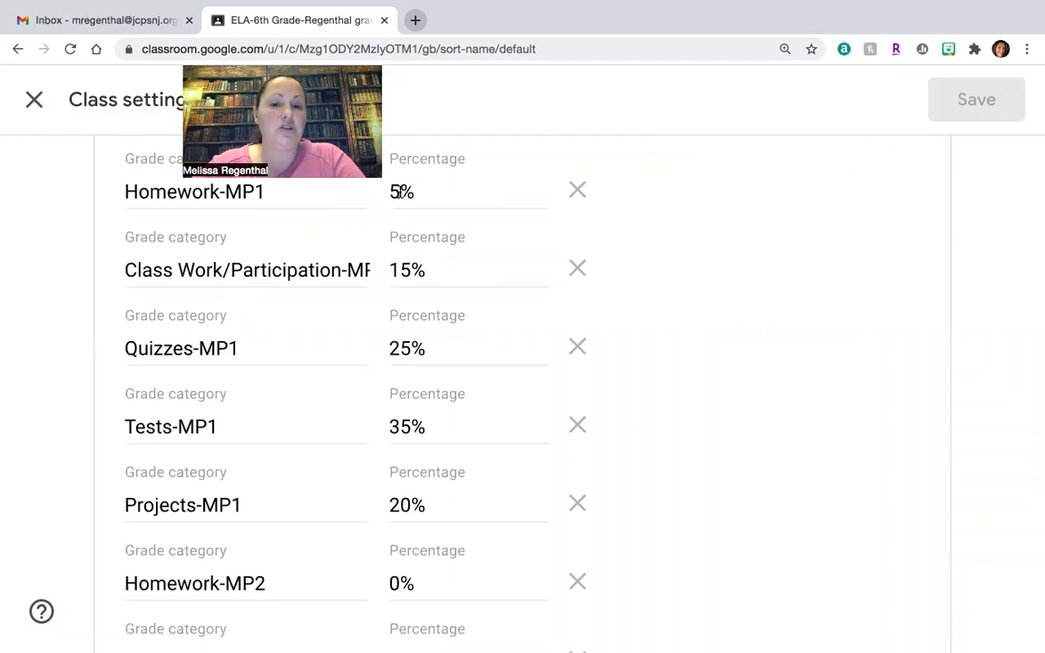
click(400, 191)
key(BackSpace)
text(0)
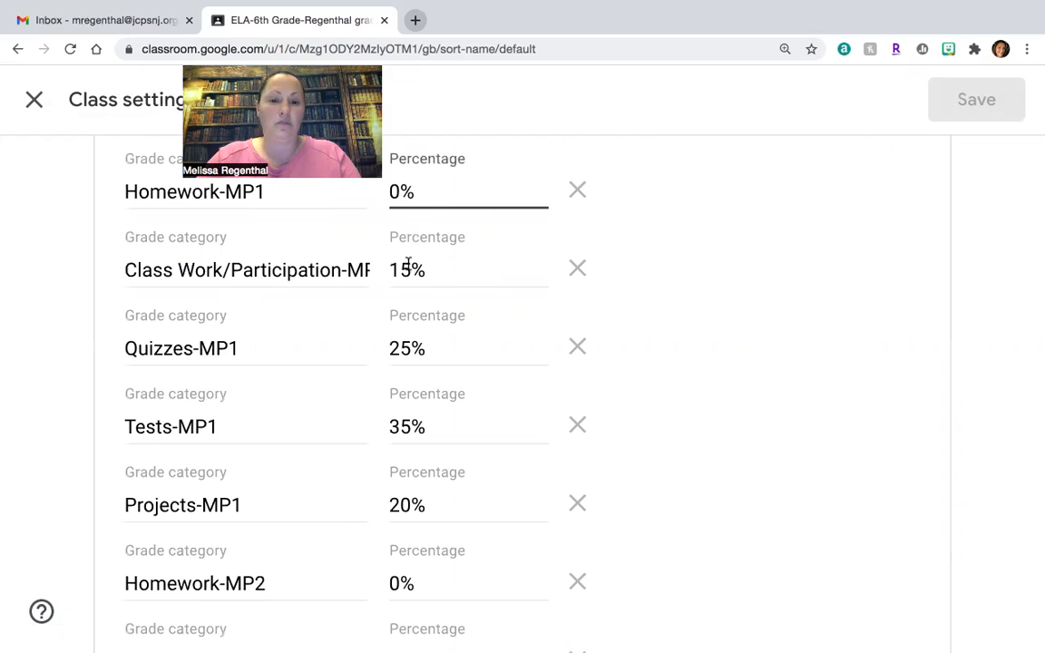
click(411, 267)
key(BackSpace)
key(BackSpace)
text(0)
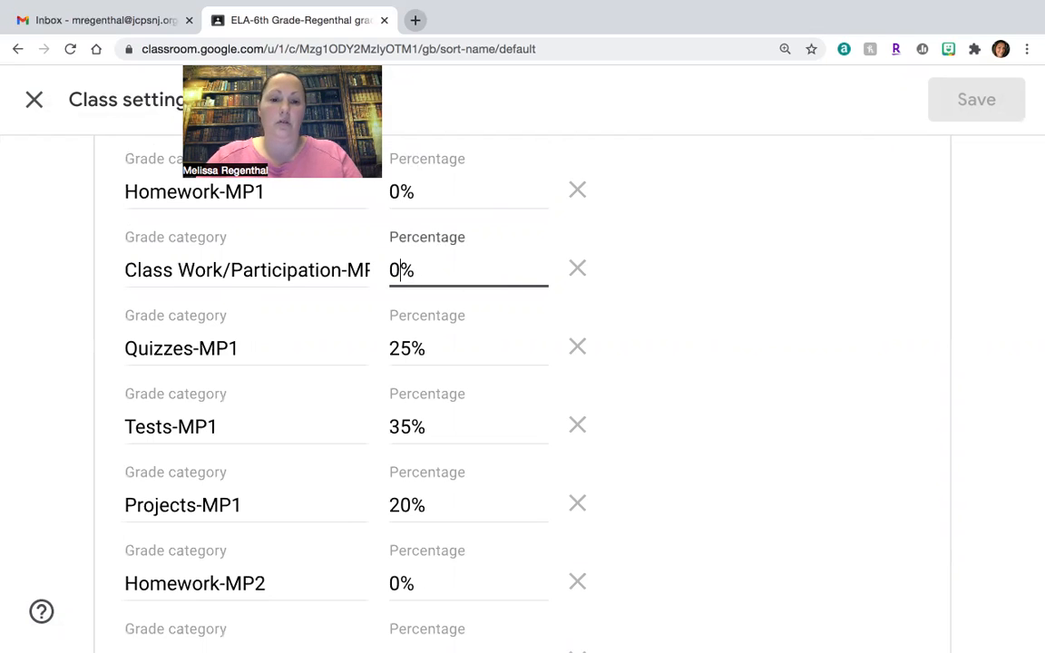
Set the Quizzes-MP1 and Tests-MP1 grade categories to 0%.
click(411, 343)
key(BackSpace)
key(BackSpace)
text(0)
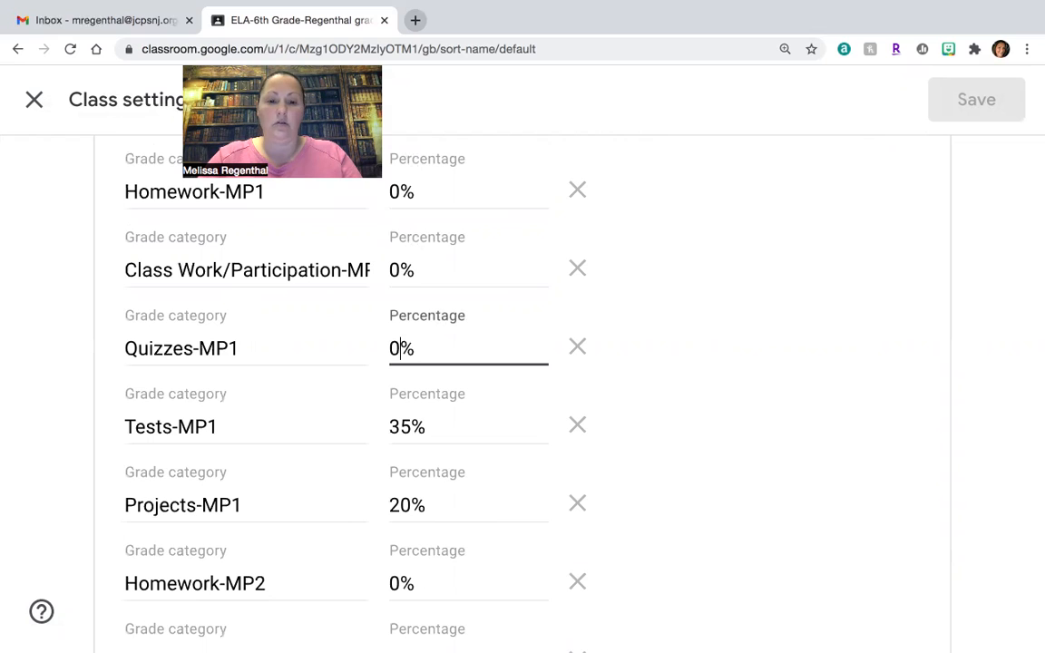
click(412, 424)
key(BackSpace)
key(BackSpace)
text(0)
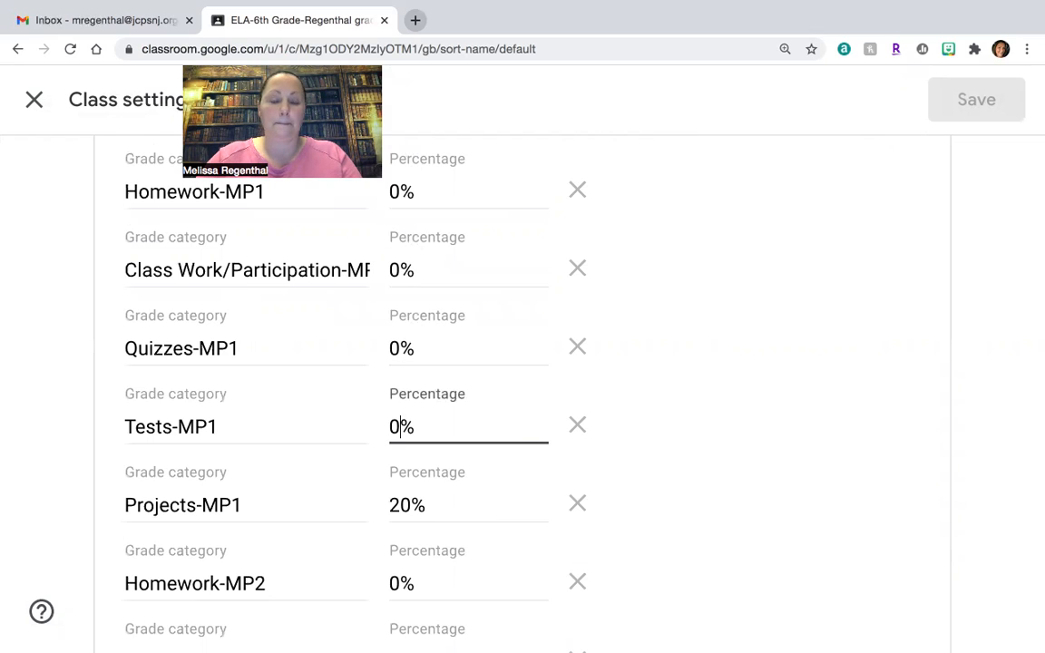
Set the Projects-MP1 grade category to 0% and the Homework-MP2 category to 5%.
click(400, 504)
key(BackSpace)
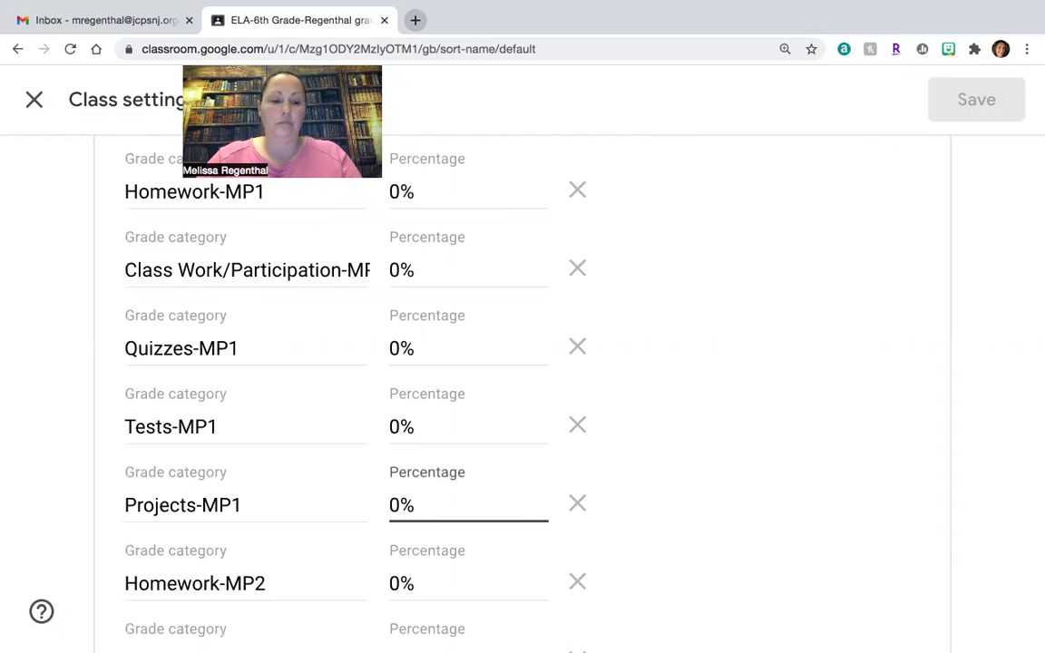
scroll(239, 514, down, 3)
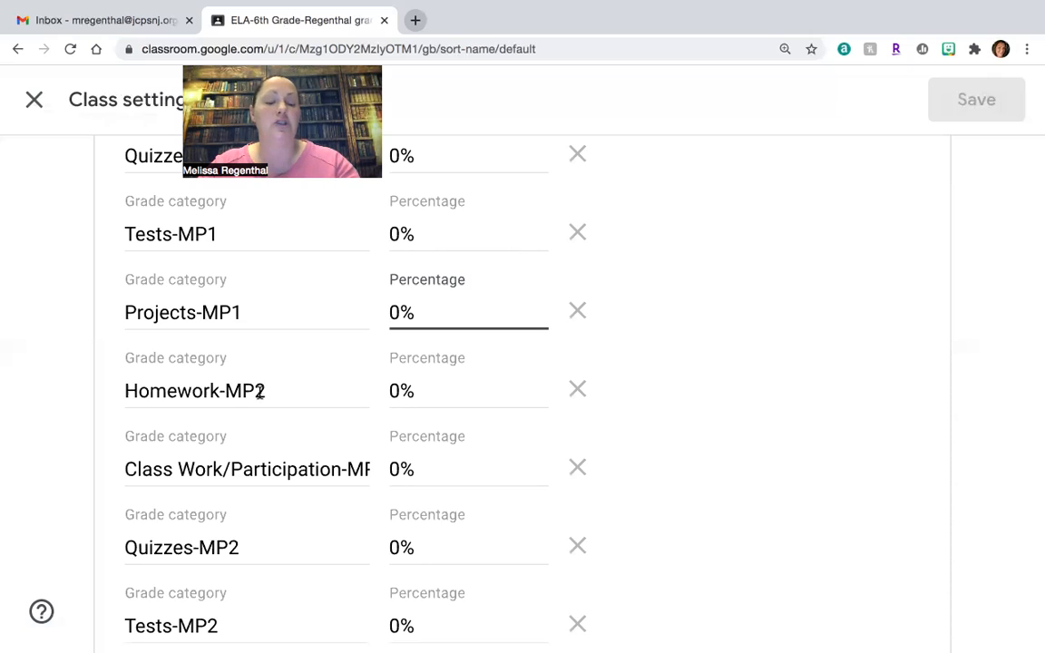
click(399, 393)
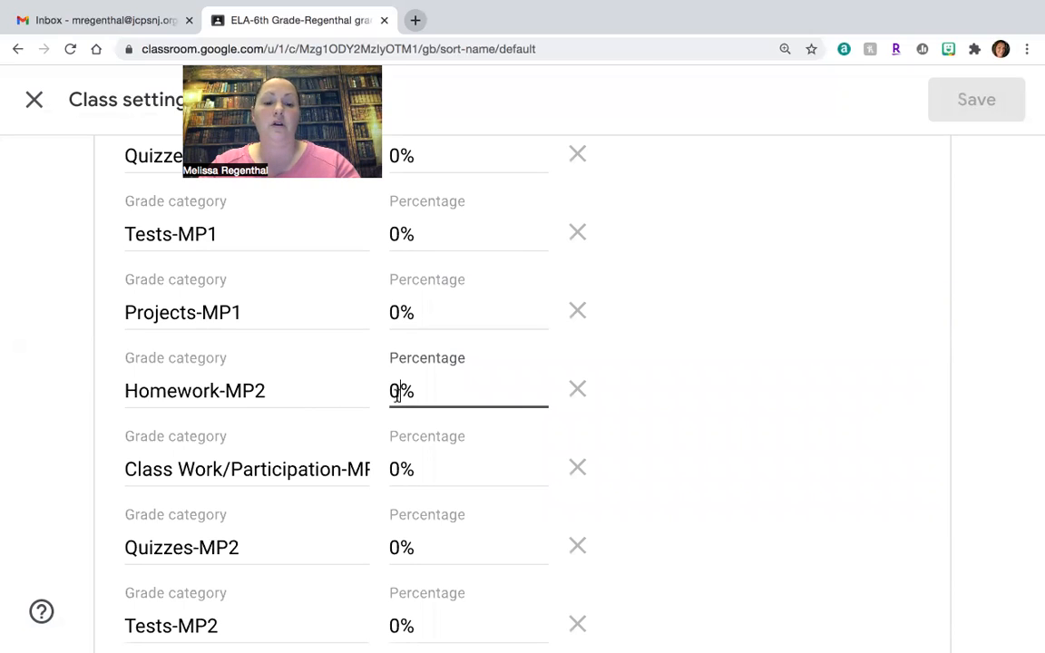
key(BackSpace)
text(5)
Set the Class Work/Participation-MP2 grade category to 15% and Quizzes-MP2 to 25%.
click(400, 469)
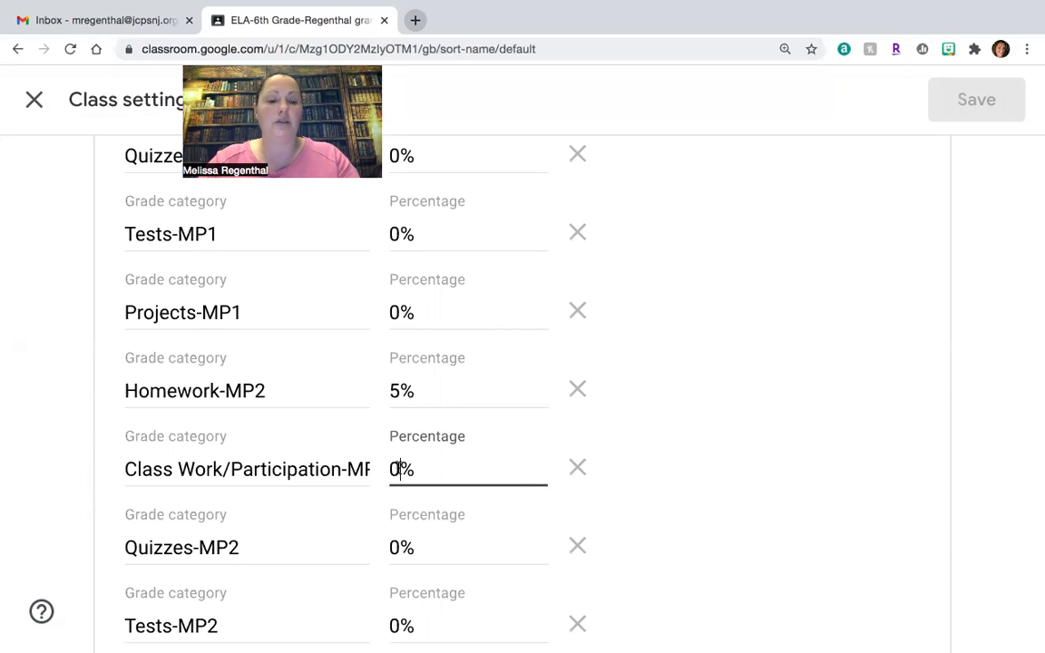
key(BackSpace)
text(15)
click(401, 548)
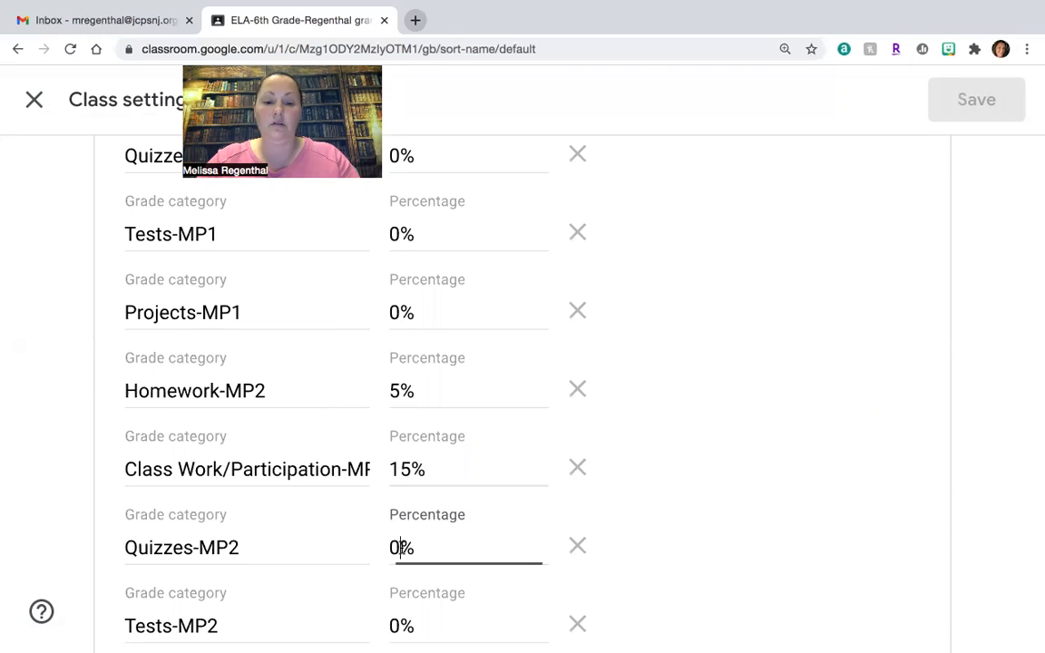
key(BackSpace)
text(25)
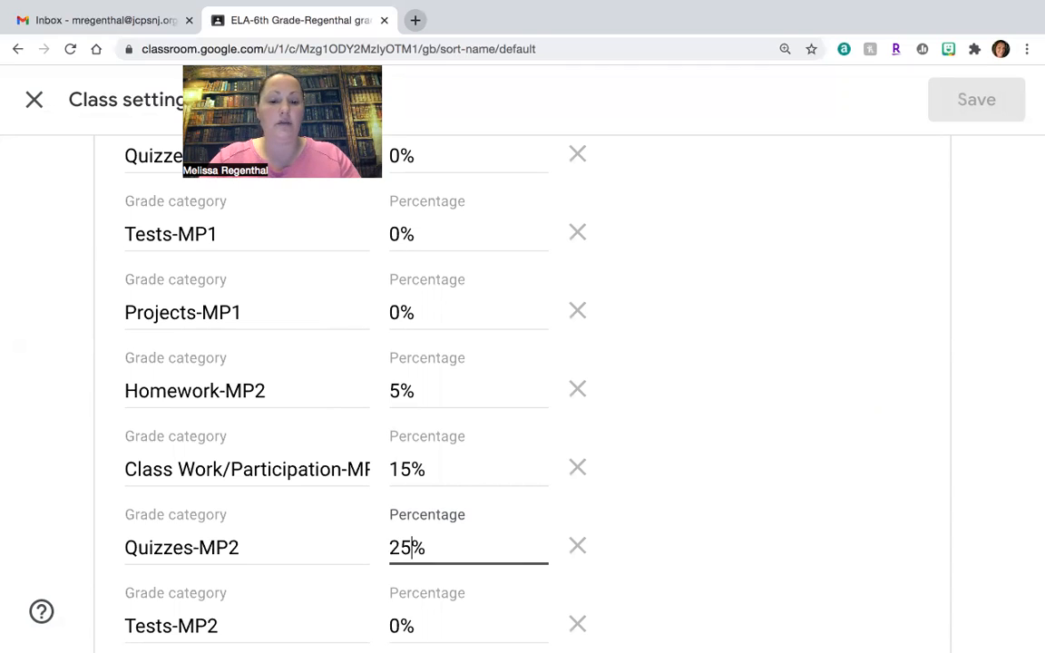
Set the Tests-MP2 grade category to 35% and Projects-MP2 to 20%.
scroll(422, 511, down, 3)
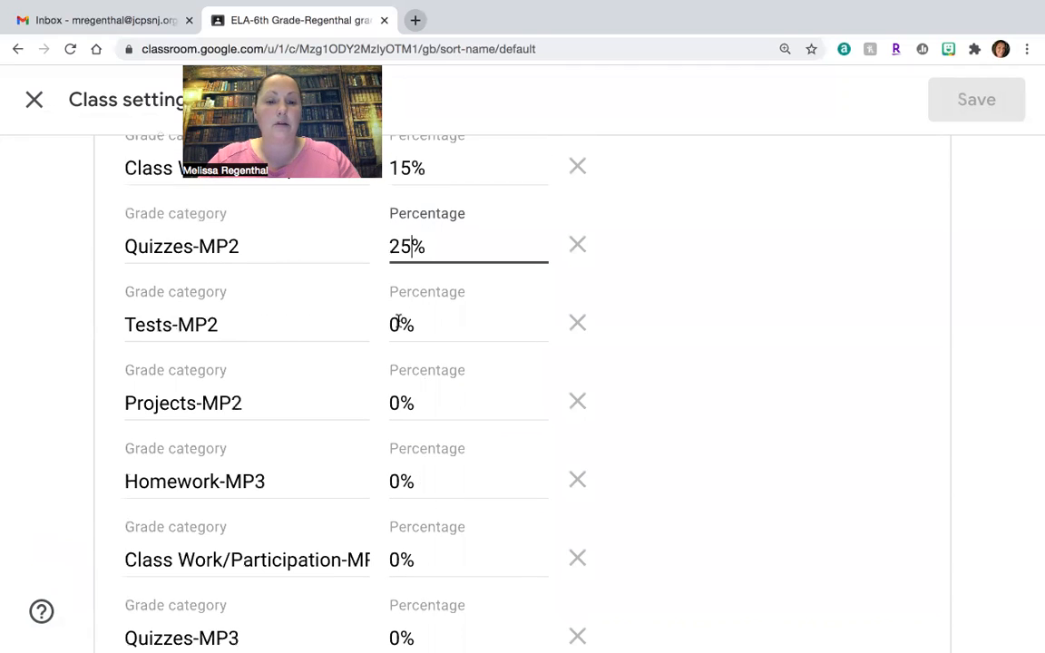
click(400, 325)
key(BackSpace)
text(35)
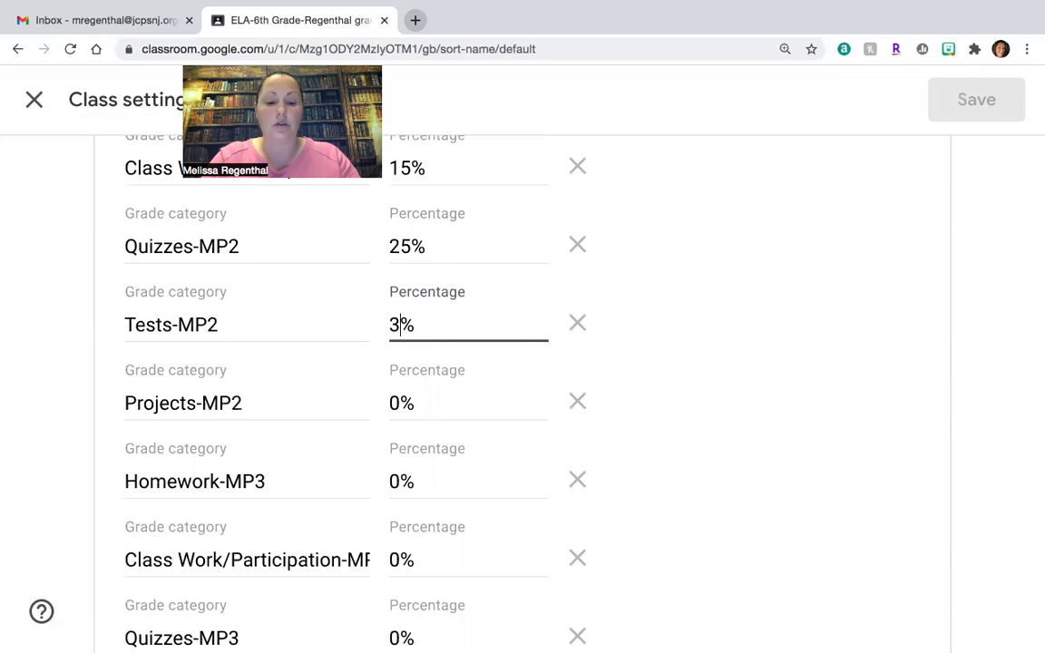
click(399, 402)
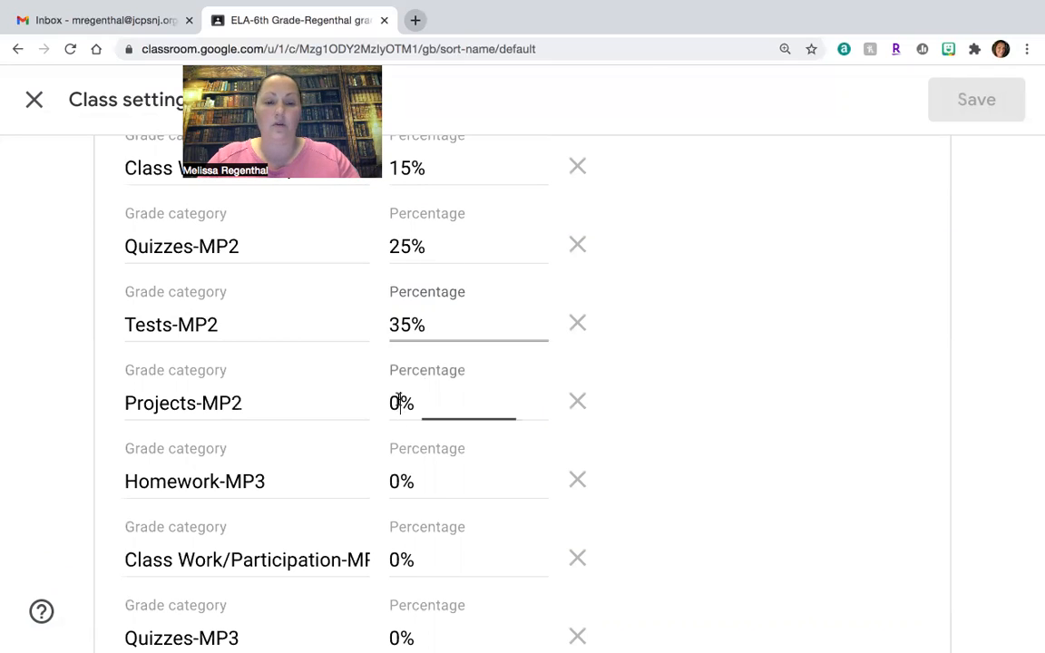
key(BackSpace)
text(20)
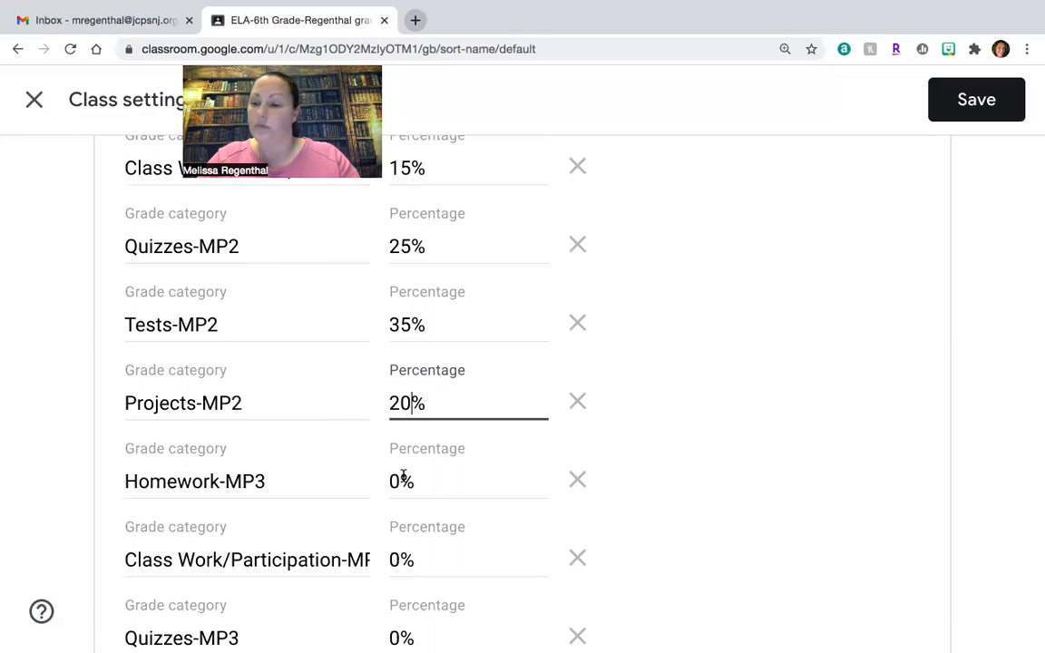
Check the remaining percentage and the MP2 category weights, and save the class settings.
scroll(463, 467, down, 10)
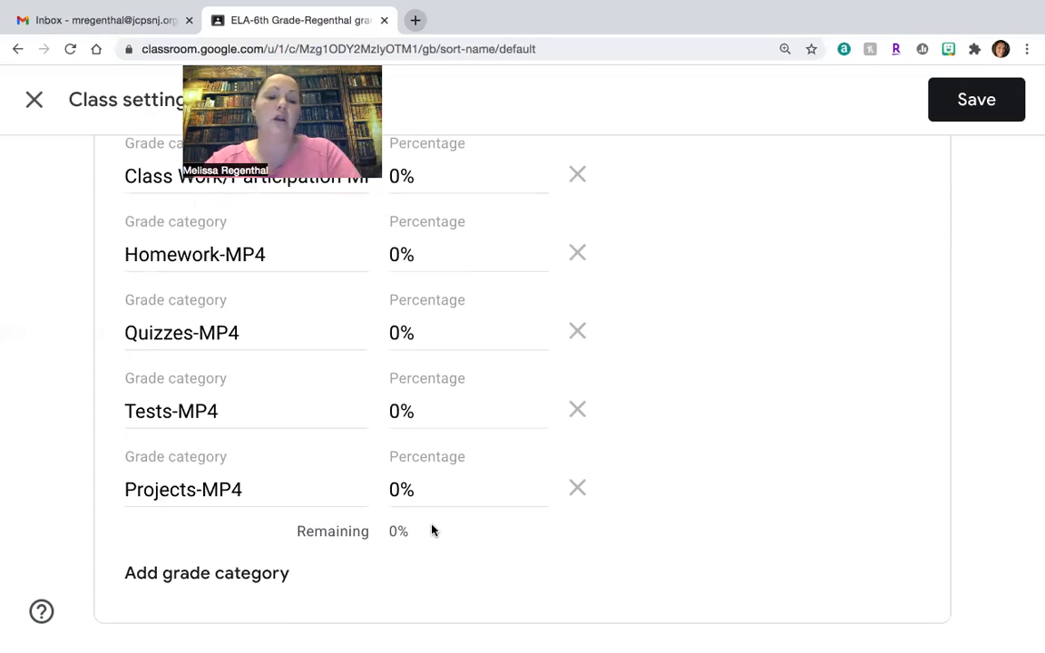
scroll(432, 530, up, 10)
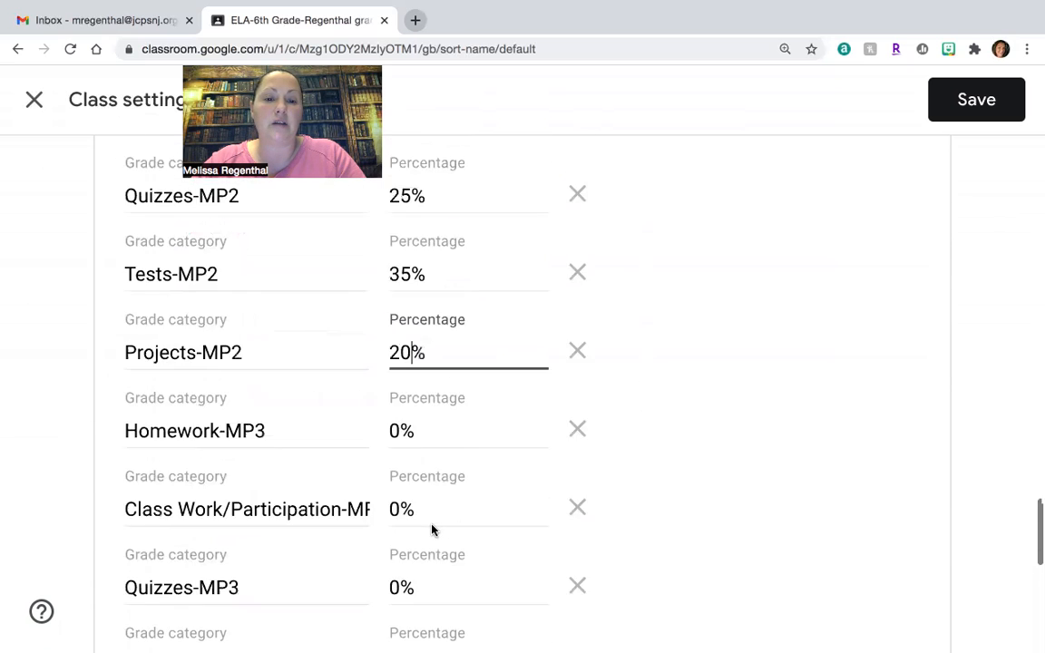
scroll(432, 530, down, 3)
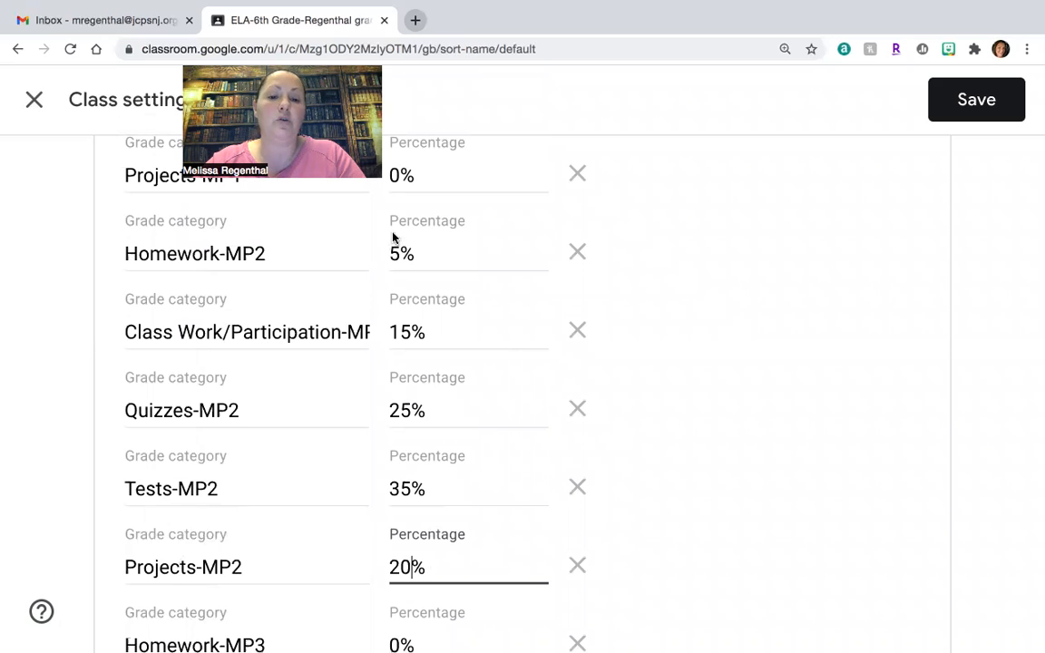
click(966, 105)
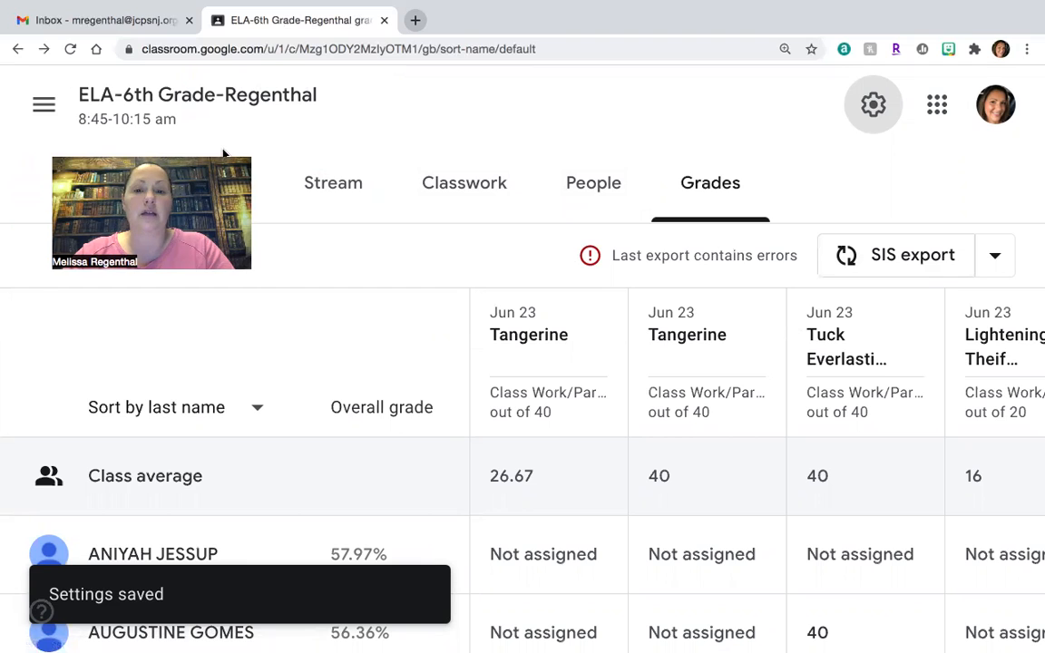
Create a new classwork question with the title "assignment".
click(459, 182)
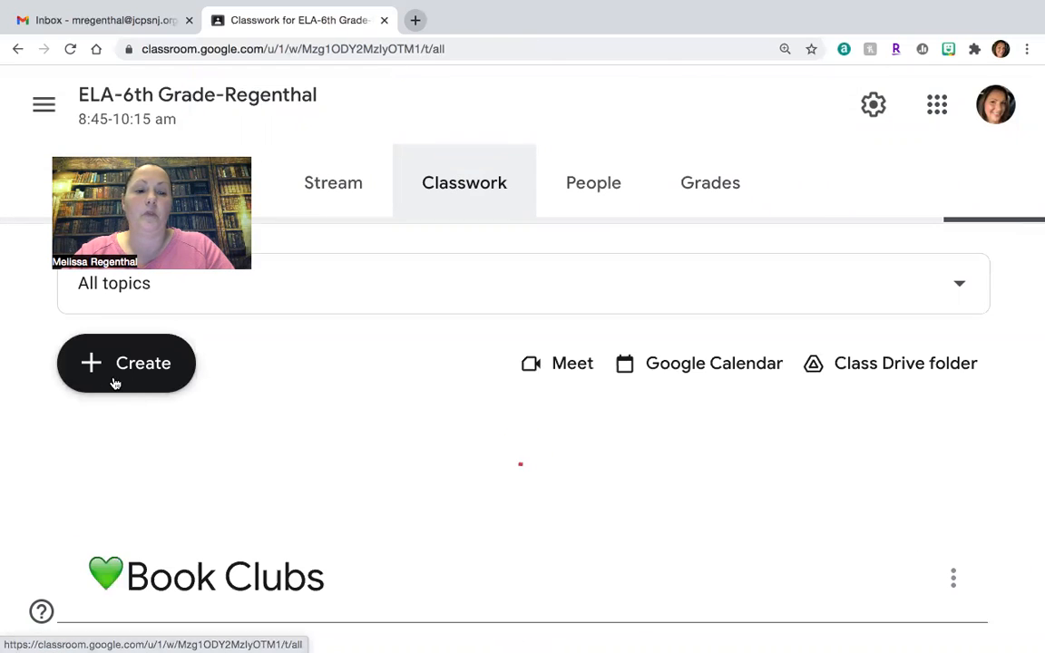
click(128, 372)
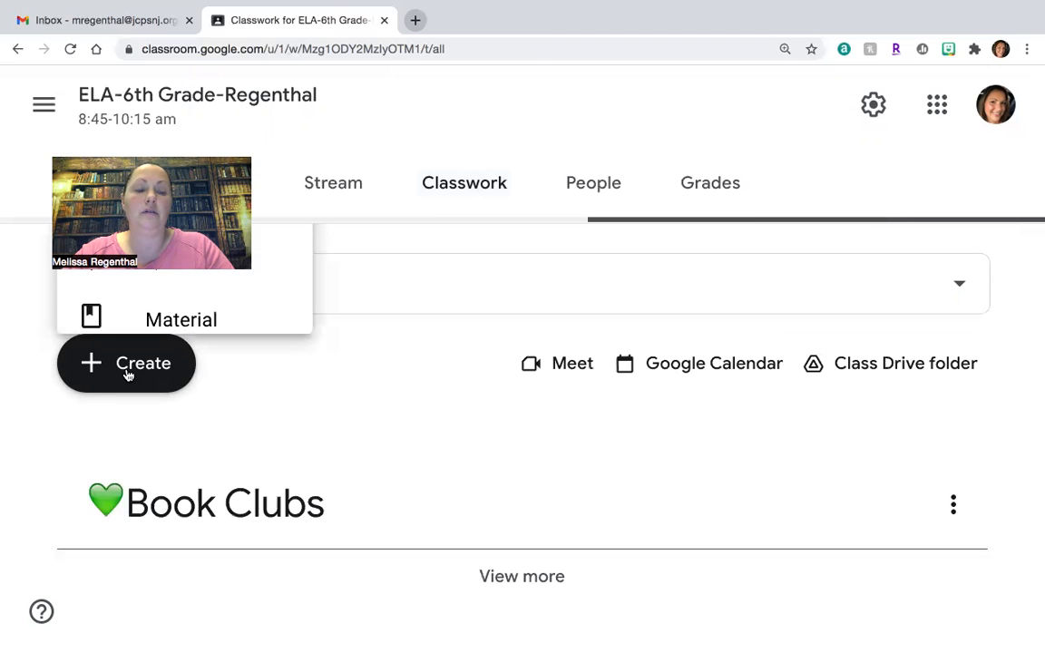
click(270, 264)
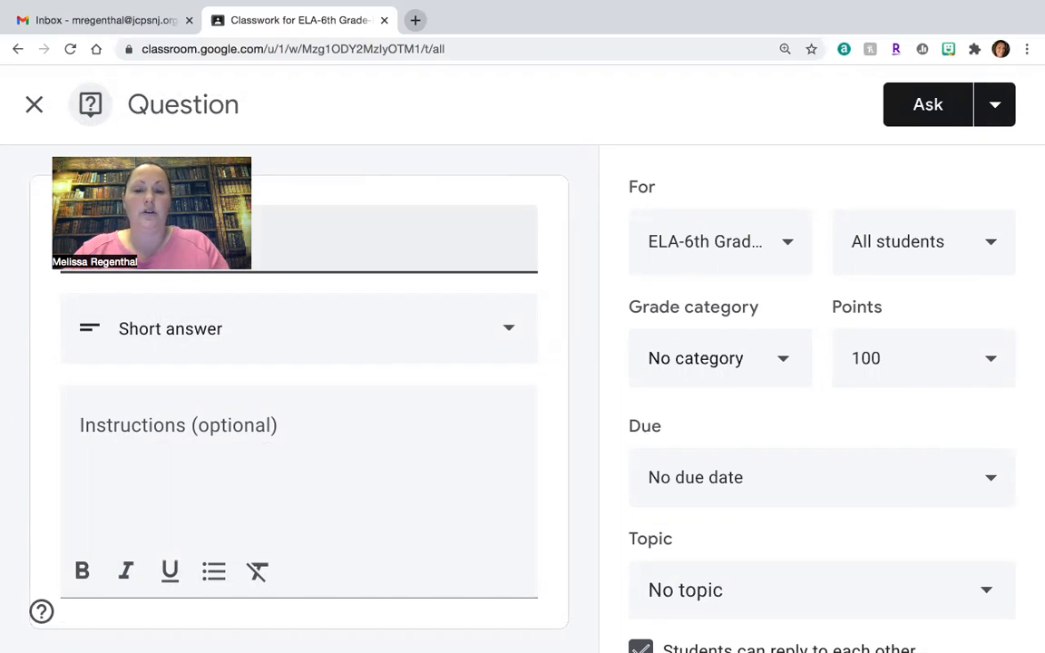
click(351, 245)
text(assignment)
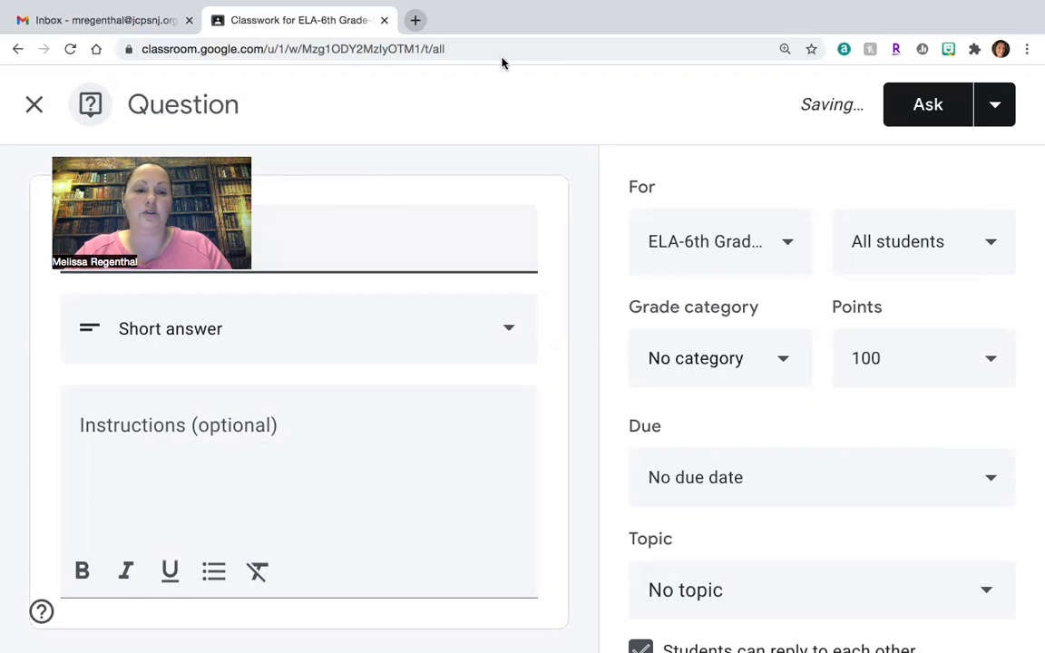
Set the question's grade category to Tests-MP2, and leave it as a draft after viewing its due date options.
click(786, 365)
scroll(765, 530, down, 3)
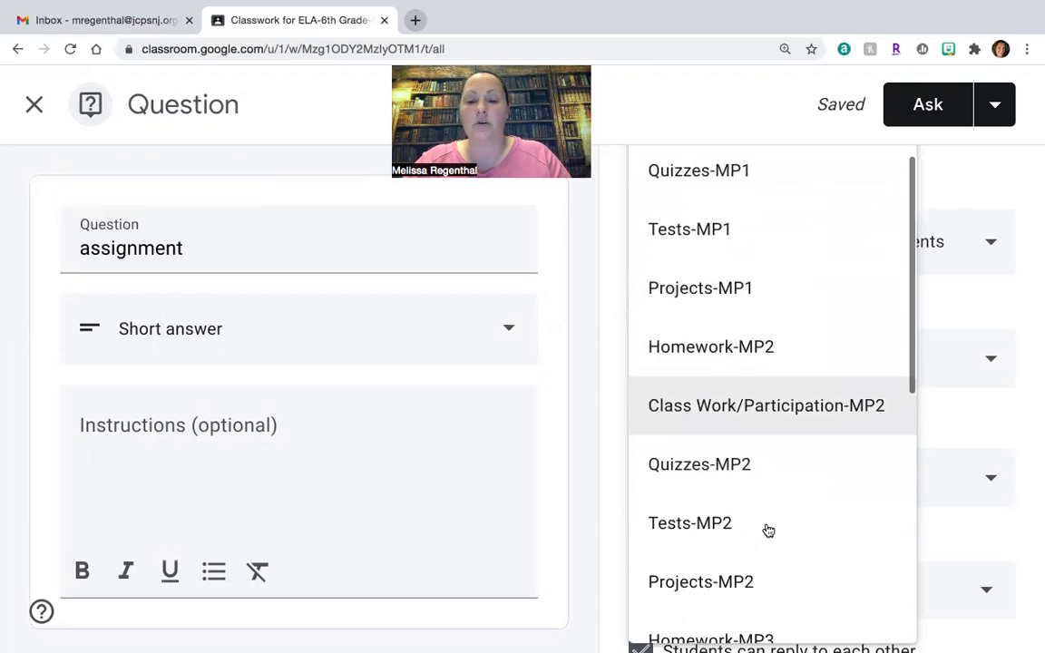
click(744, 523)
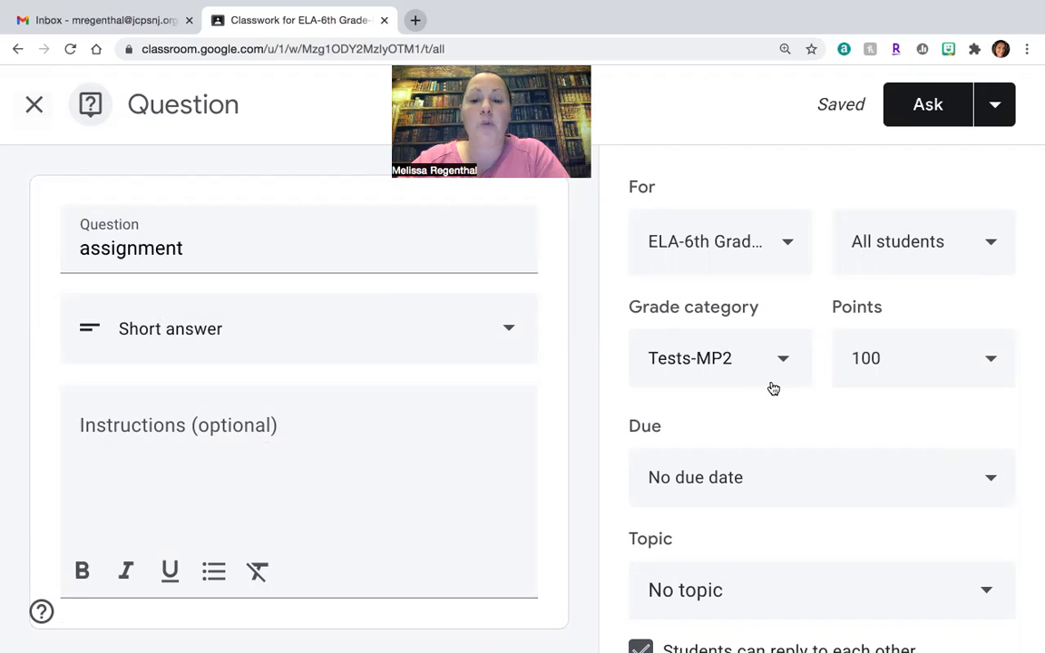
click(782, 479)
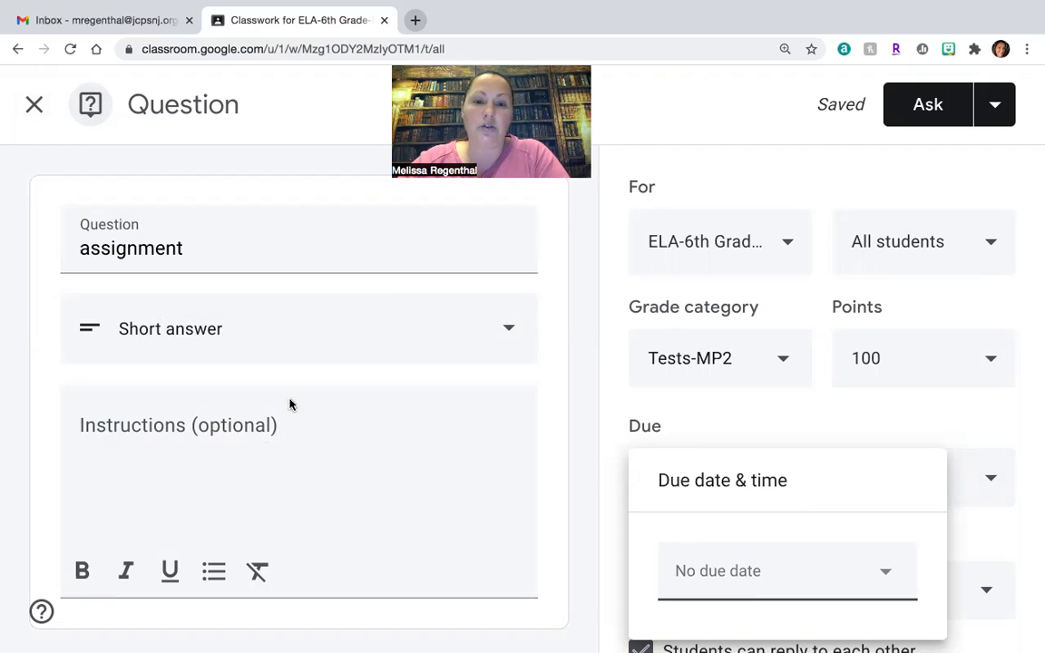
click(34, 105)
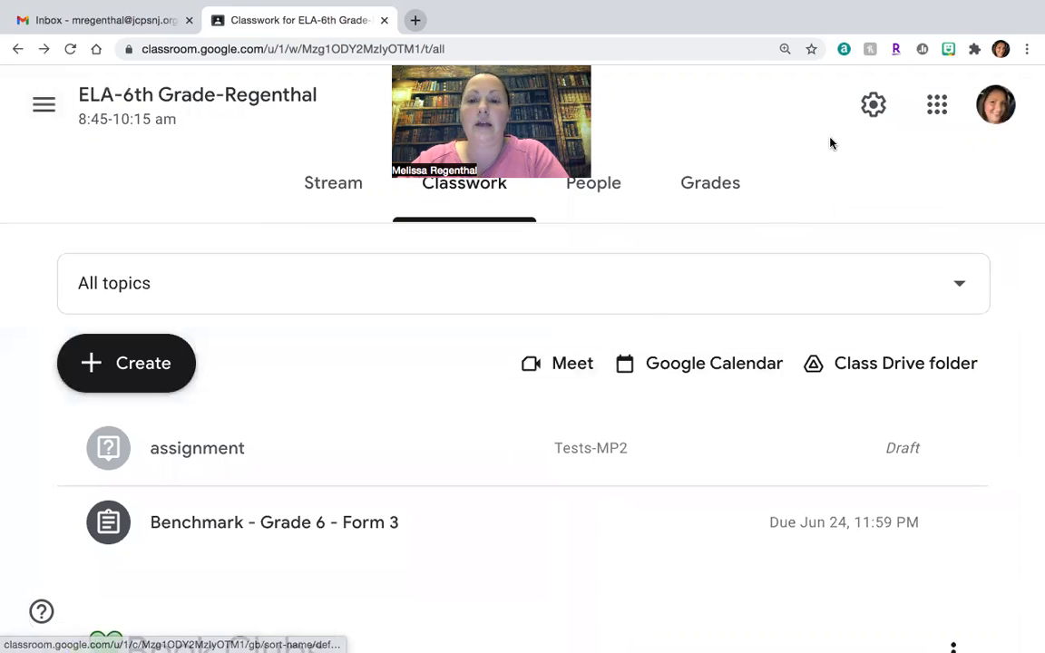
From the class gradebook, open the class settings, review the SIS link in the General section, and close the settings.
click(698, 189)
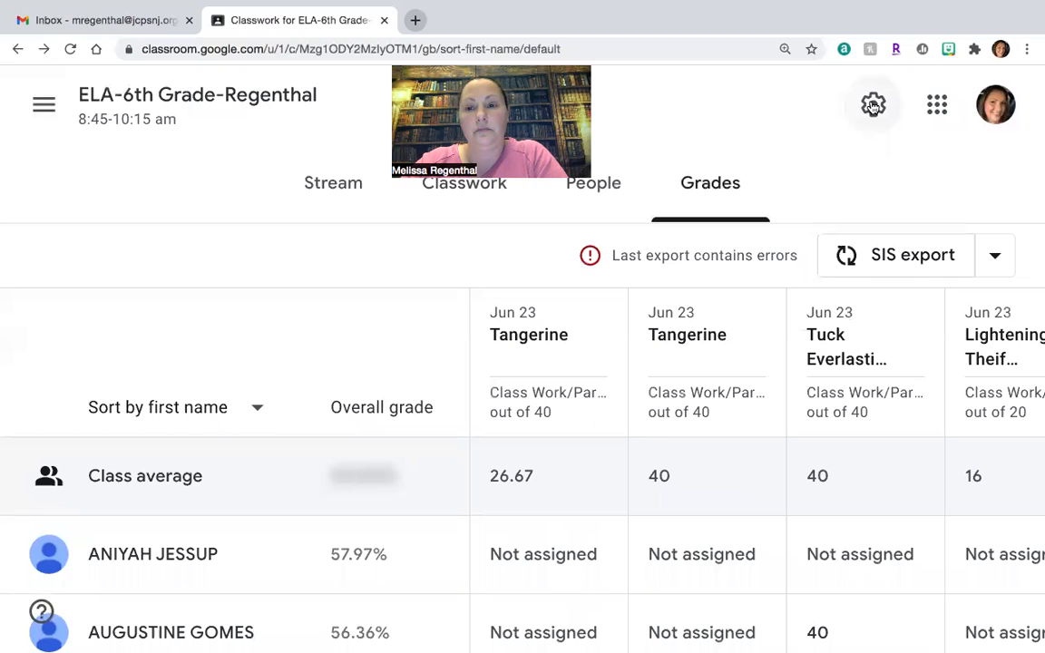
click(872, 105)
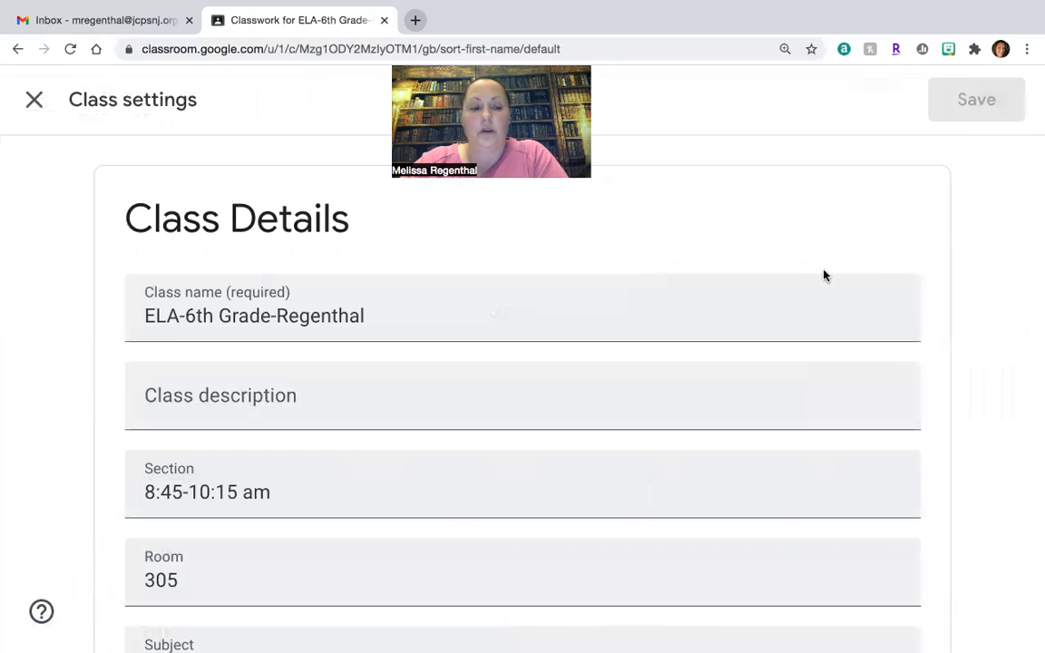
scroll(834, 362, down, 5)
scroll(835, 363, down, 2)
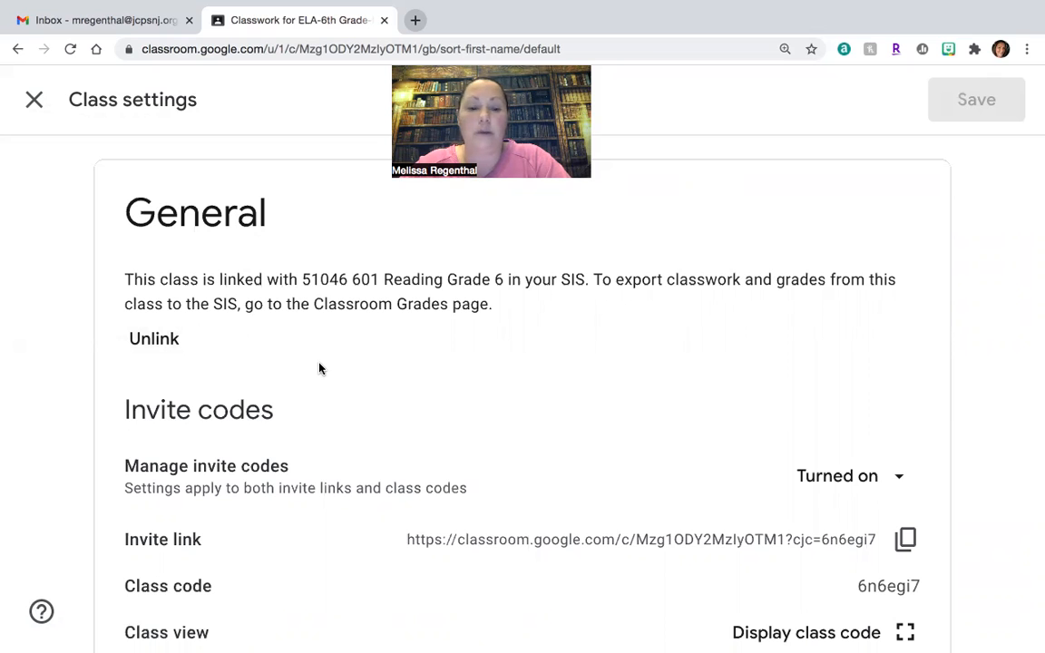
scroll(320, 368, down, 3)
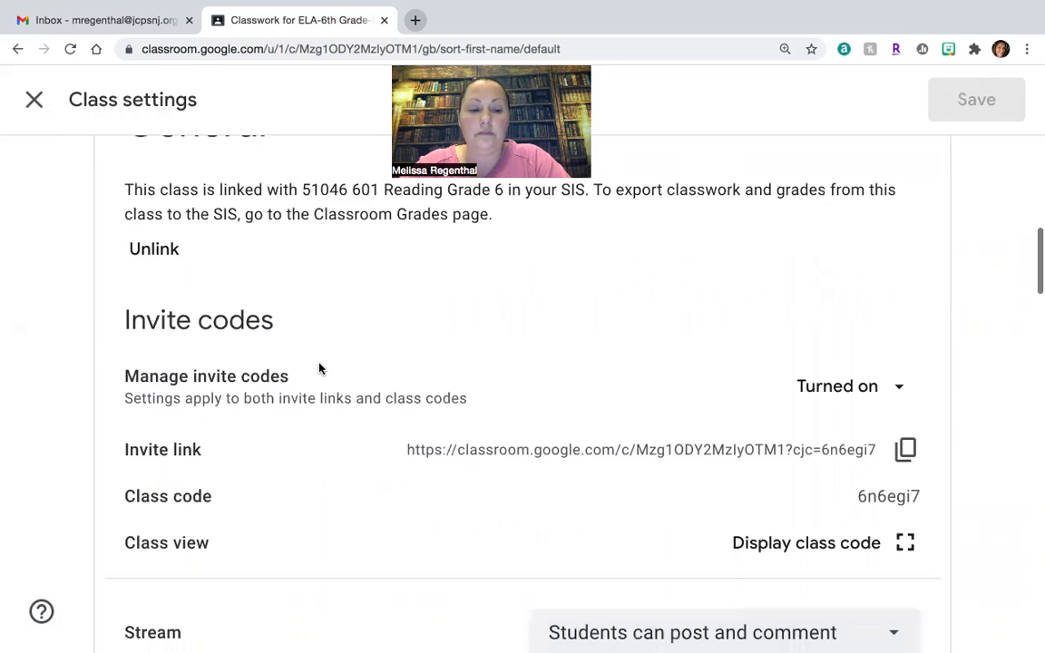
scroll(319, 369, up, 12)
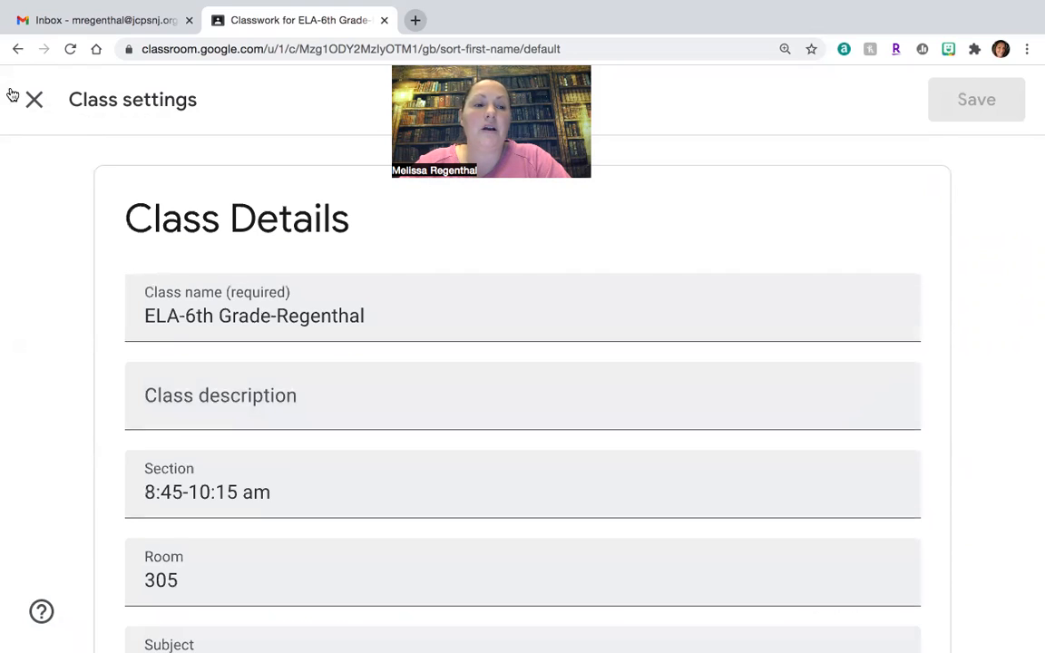
click(34, 100)
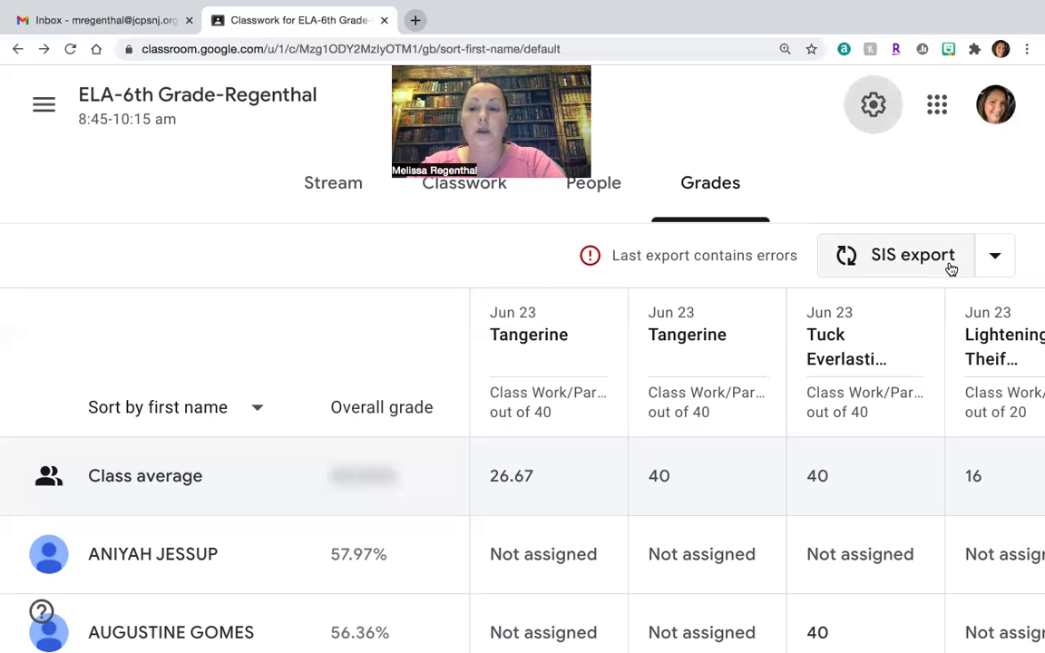
Open the SIS grade export and examine the pending and previously excluded classwork lists.
click(896, 258)
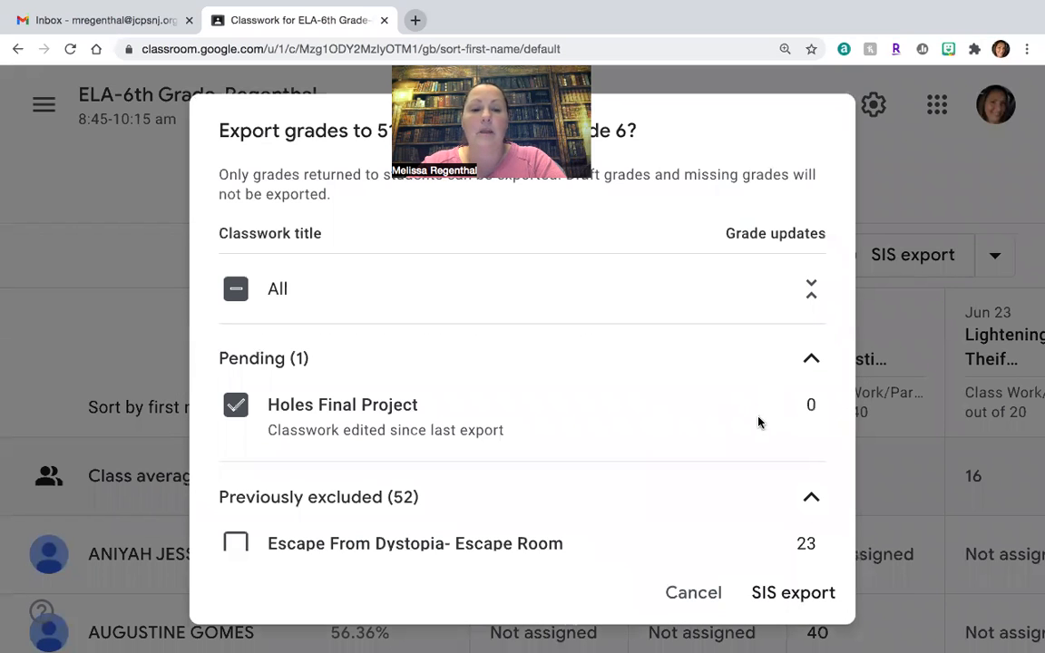
scroll(759, 421, down, 4)
scroll(759, 422, up, 1)
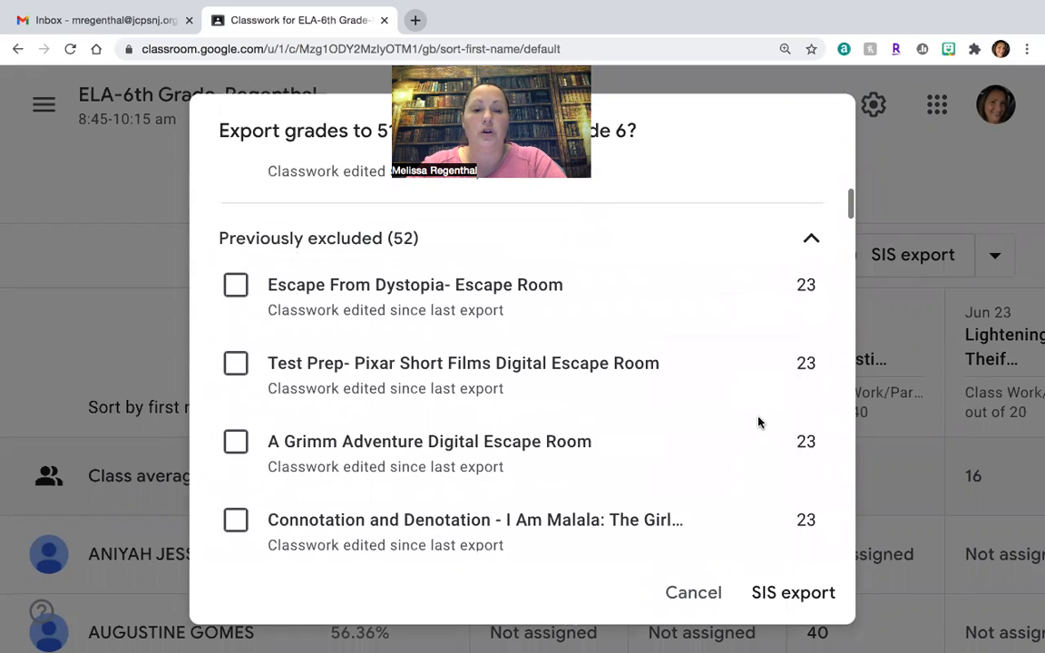
scroll(760, 422, down, 5)
scroll(759, 422, down, 15)
scroll(759, 422, down, 20)
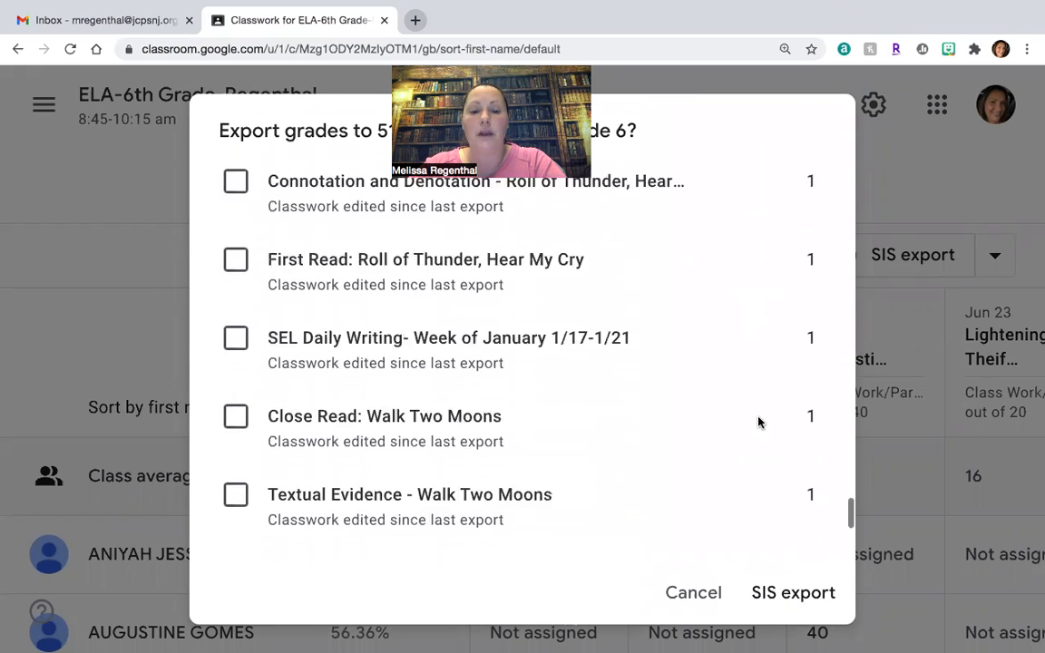
scroll(760, 422, down, 3)
scroll(759, 422, up, 15)
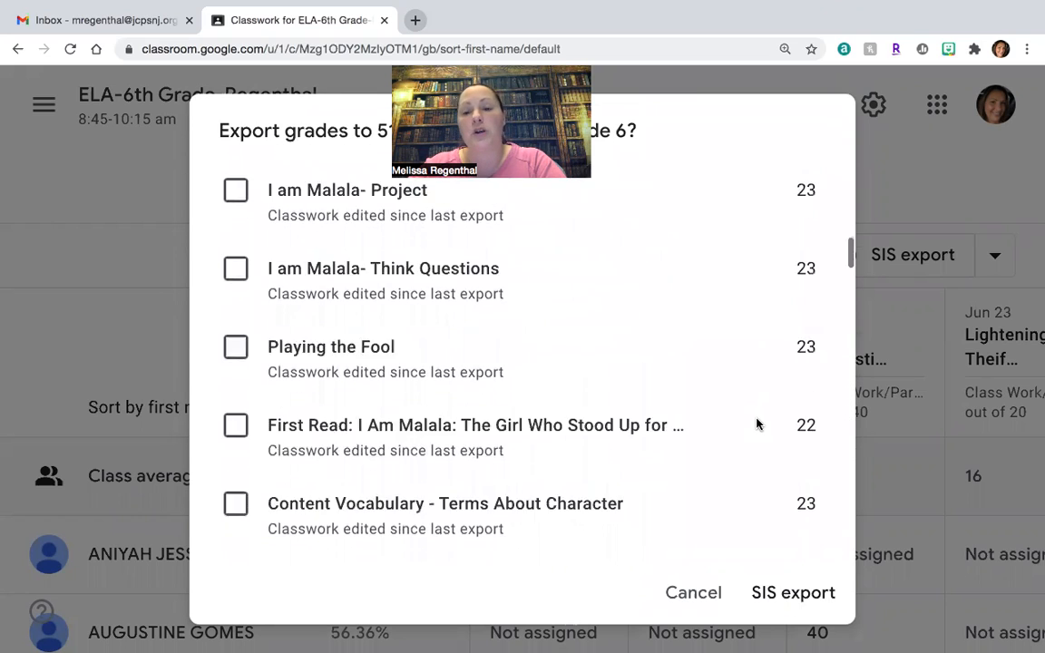
scroll(758, 424, up, 15)
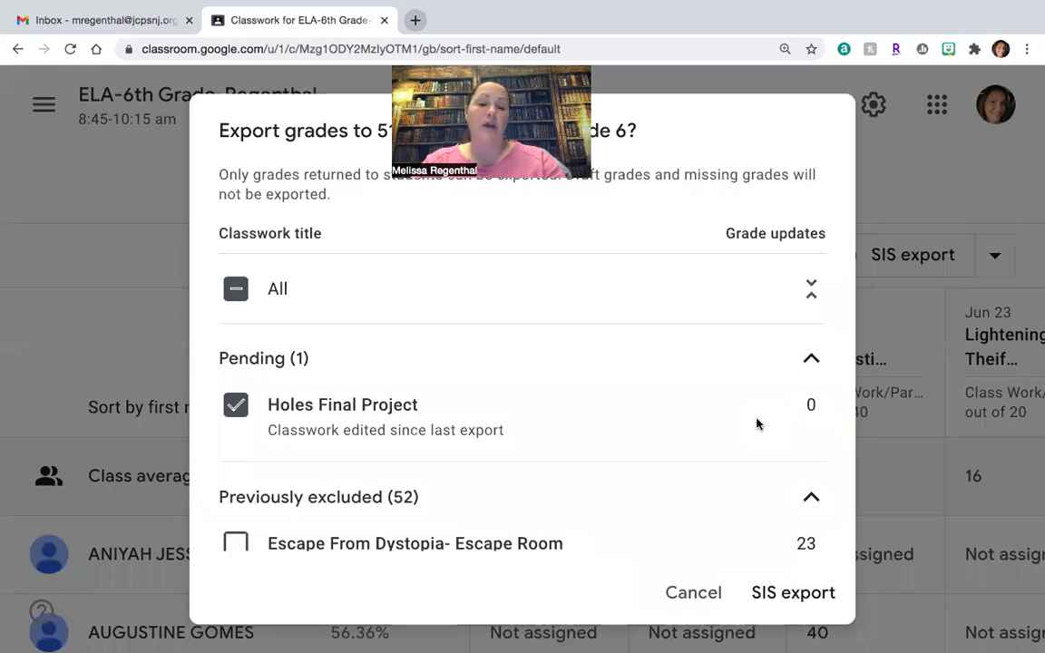
scroll(301, 470, down, 1)
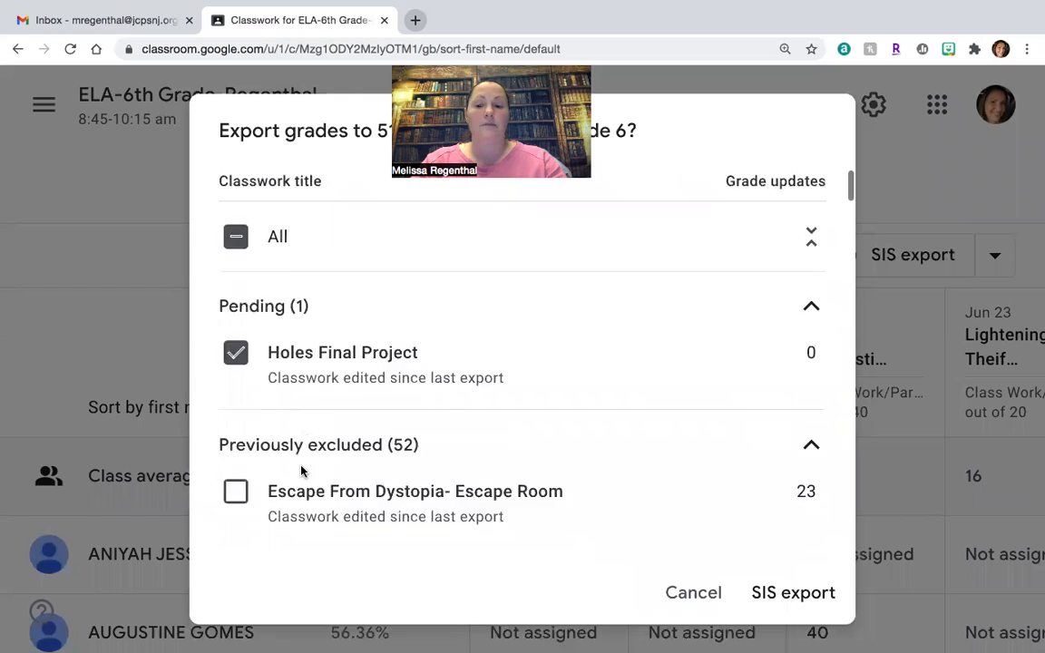
scroll(300, 470, down, 2)
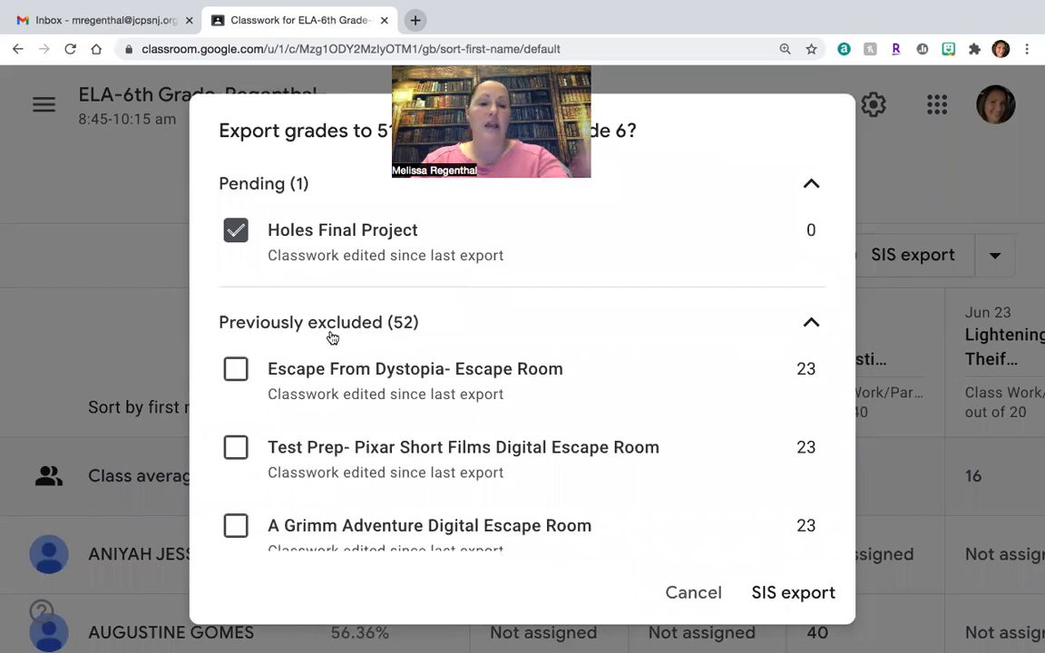
Add the previously excluded Escape From Dystopia, Pixar Short Films and A Grimm Adventure escape rooms to the selection, and export the grades to the SIS.
click(236, 369)
click(237, 447)
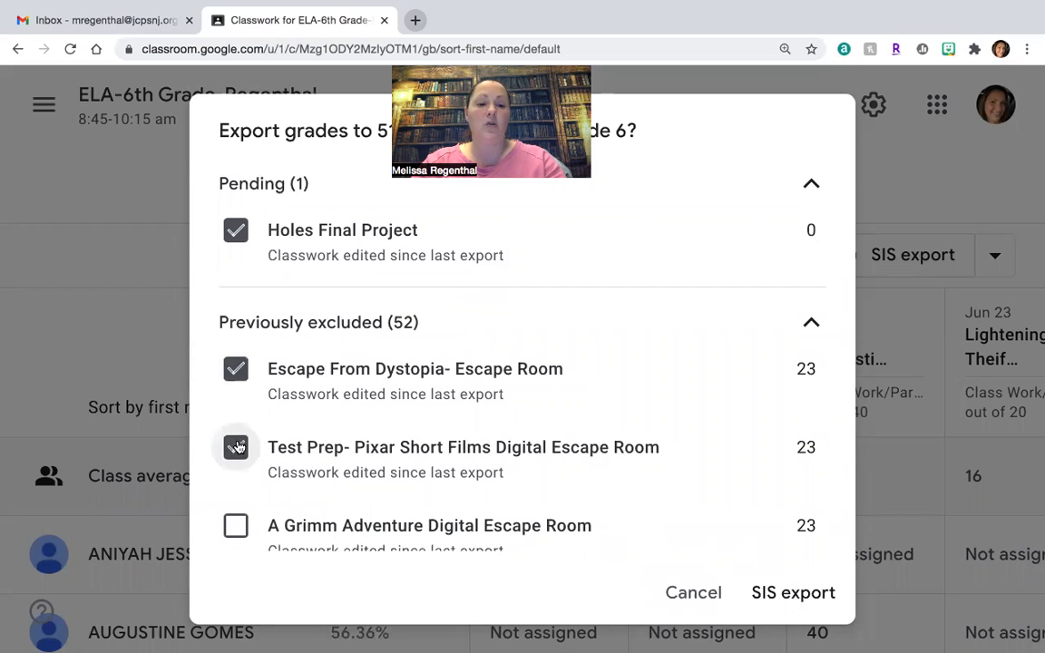
click(235, 526)
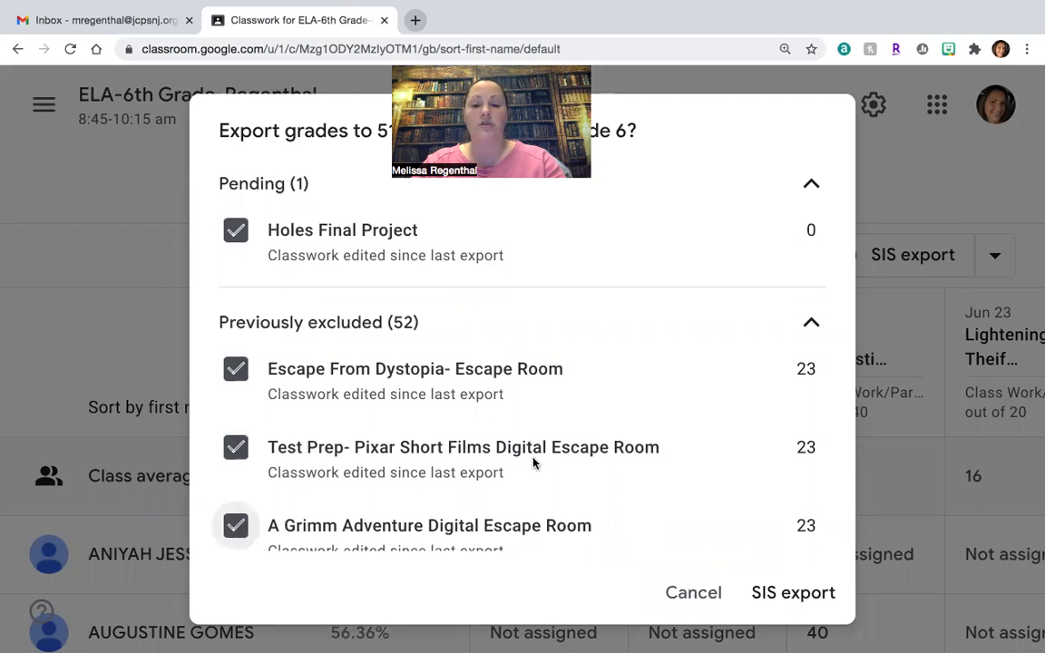
scroll(533, 462, down, 4)
scroll(533, 463, up, 7)
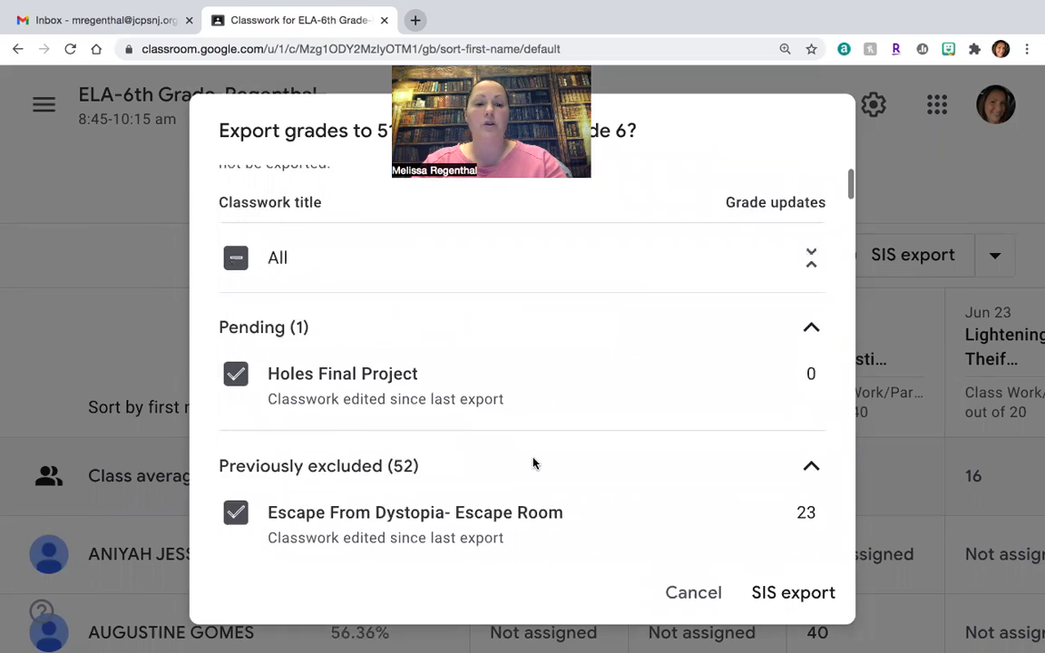
click(777, 591)
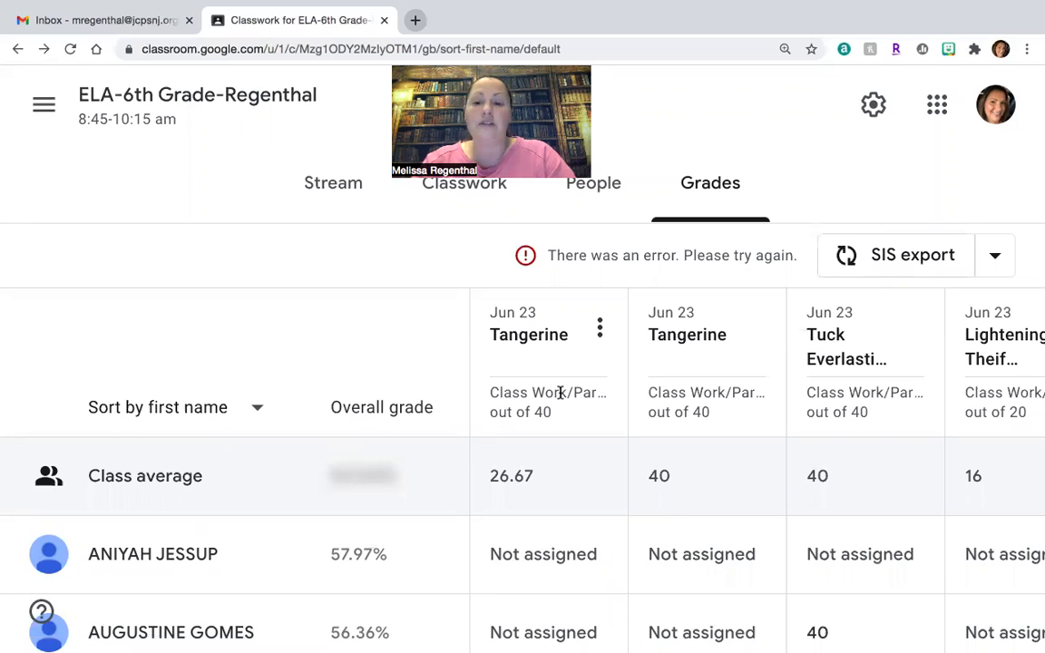
Open the last SIS export details and examine the export error information and the submission status of each classwork item.
click(997, 262)
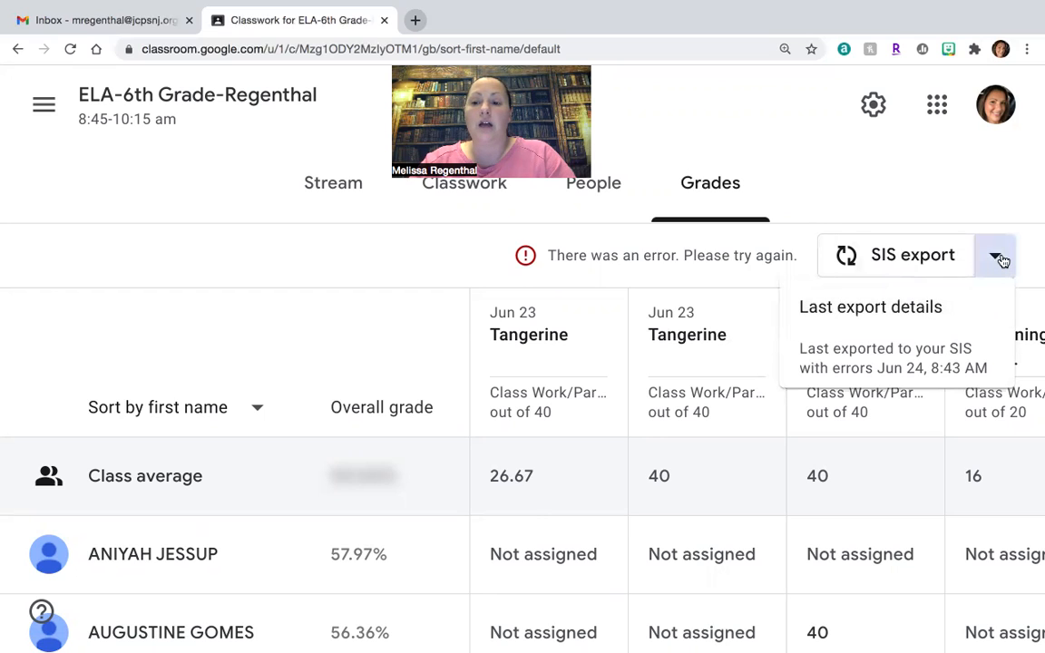
click(890, 314)
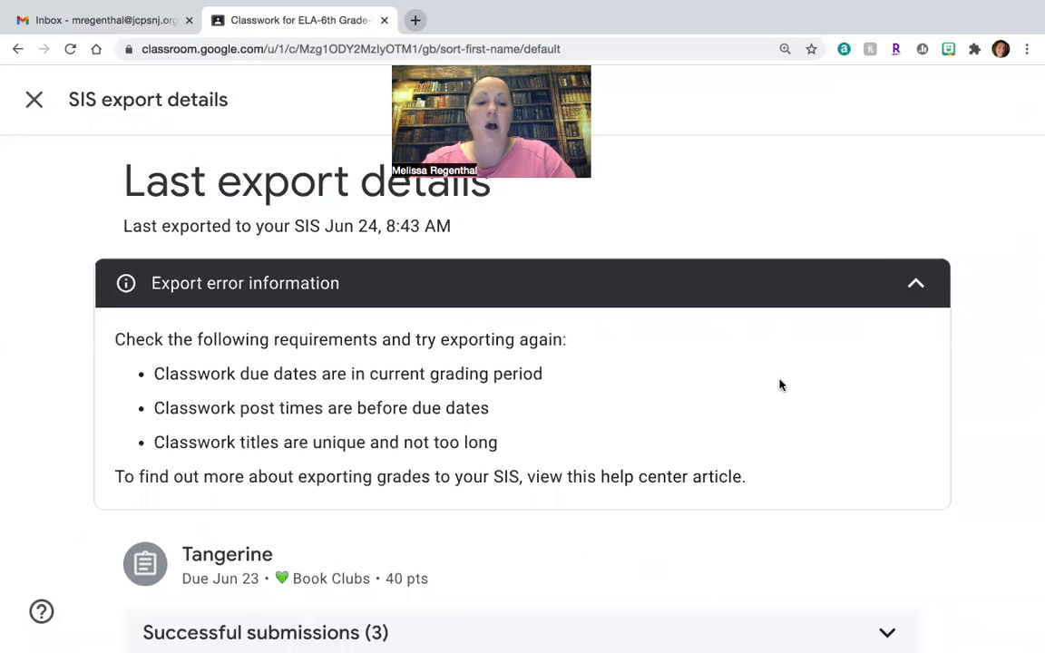
scroll(779, 384, down, 2)
scroll(779, 385, down, 3)
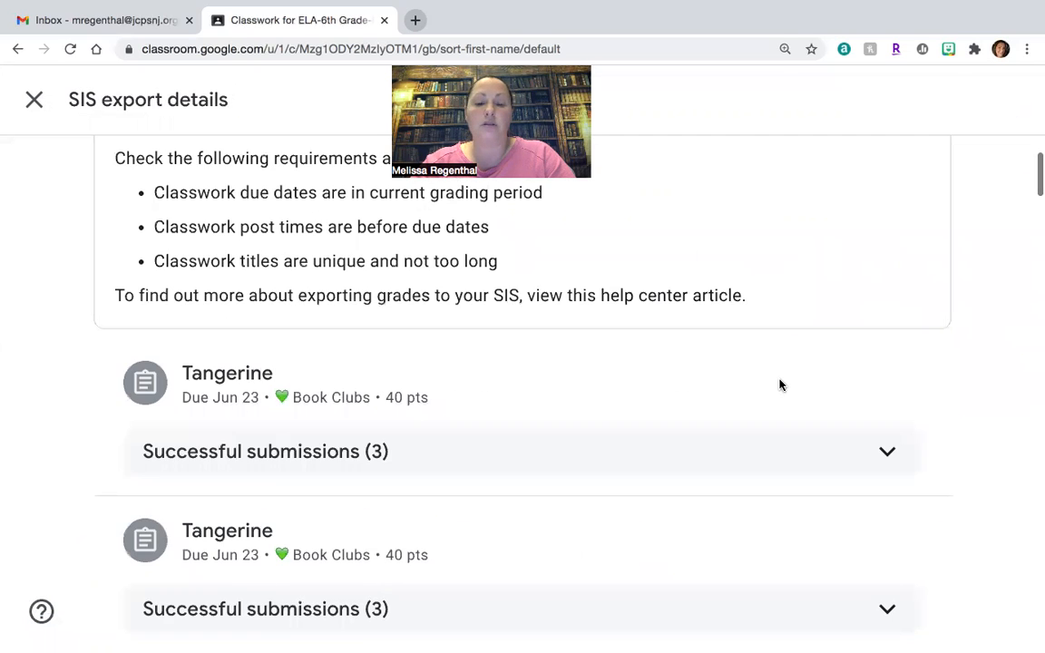
scroll(780, 384, down, 3)
scroll(779, 385, down, 8)
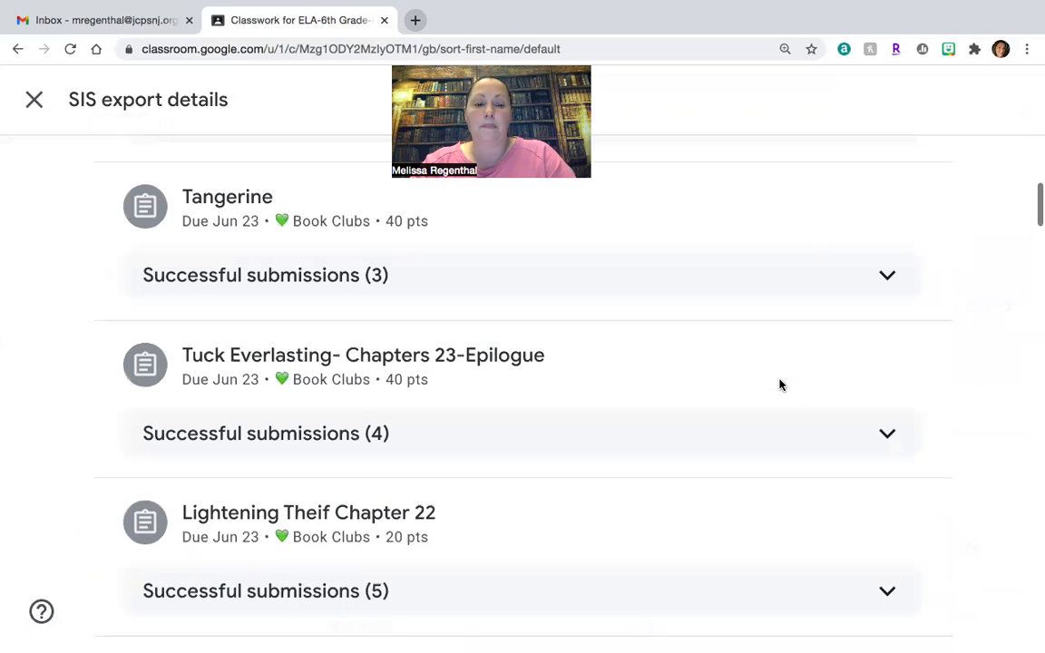
scroll(779, 385, down, 20)
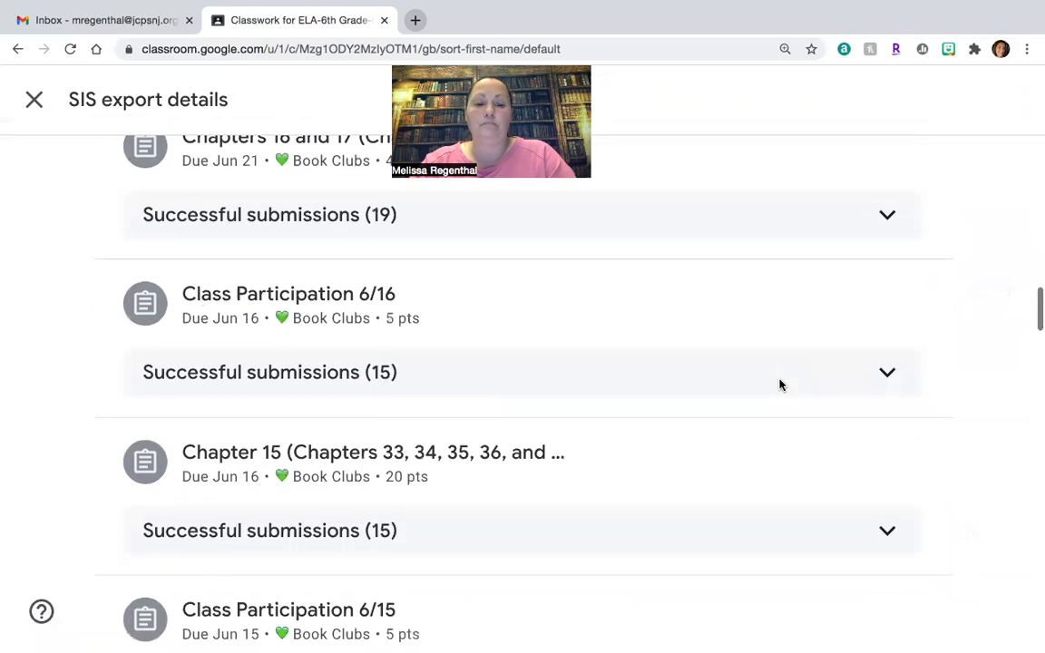
scroll(780, 384, down, 12)
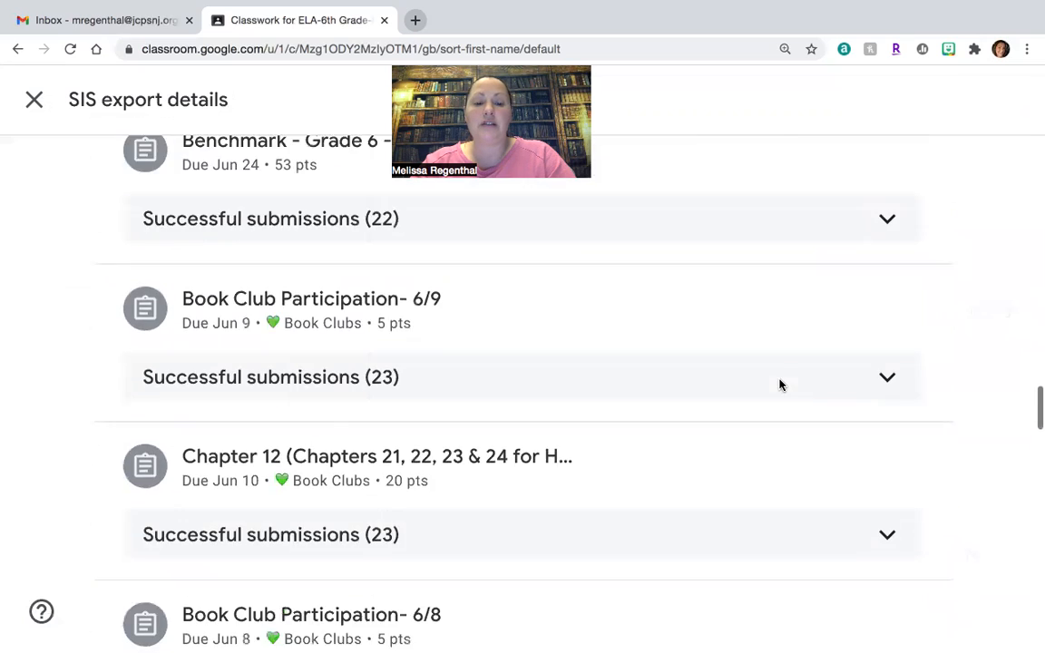
scroll(781, 388, down, 10)
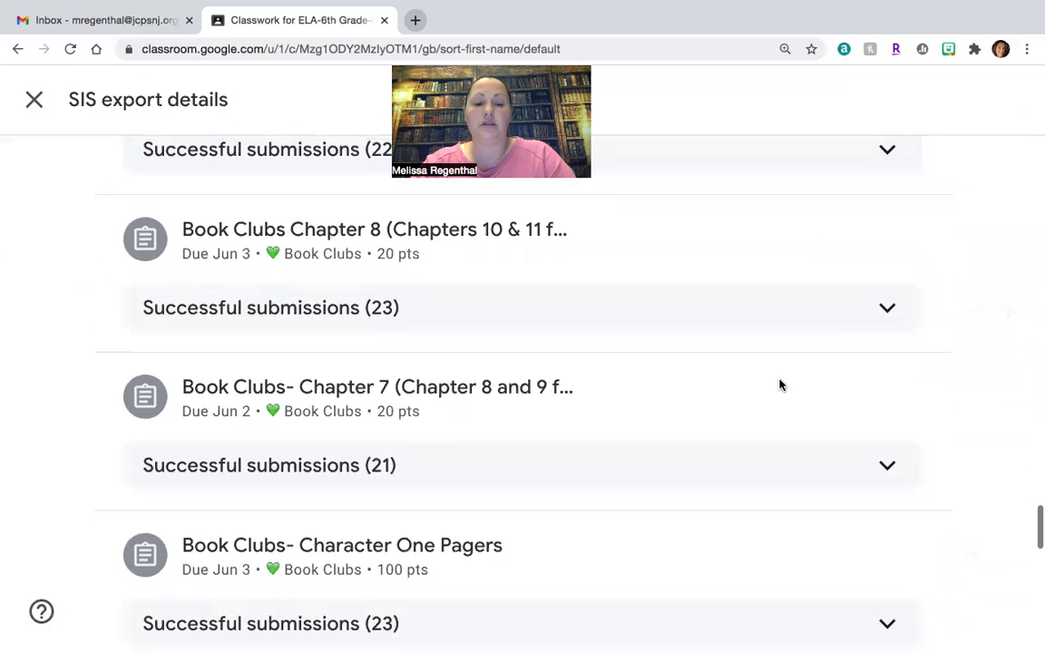
scroll(780, 385, down, 5)
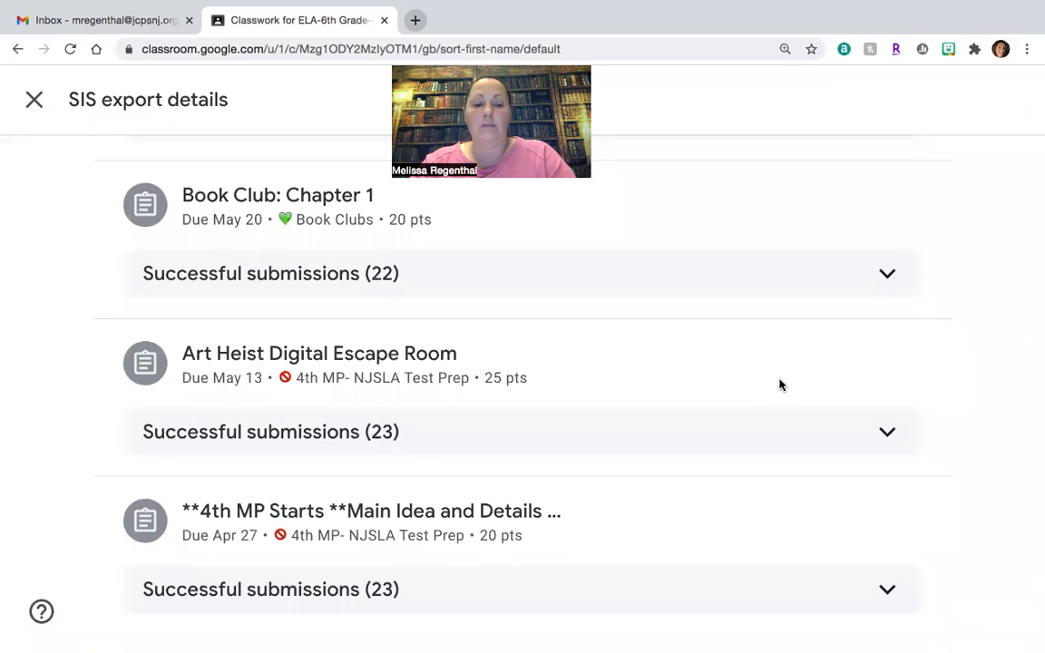
scroll(779, 385, up, 15)
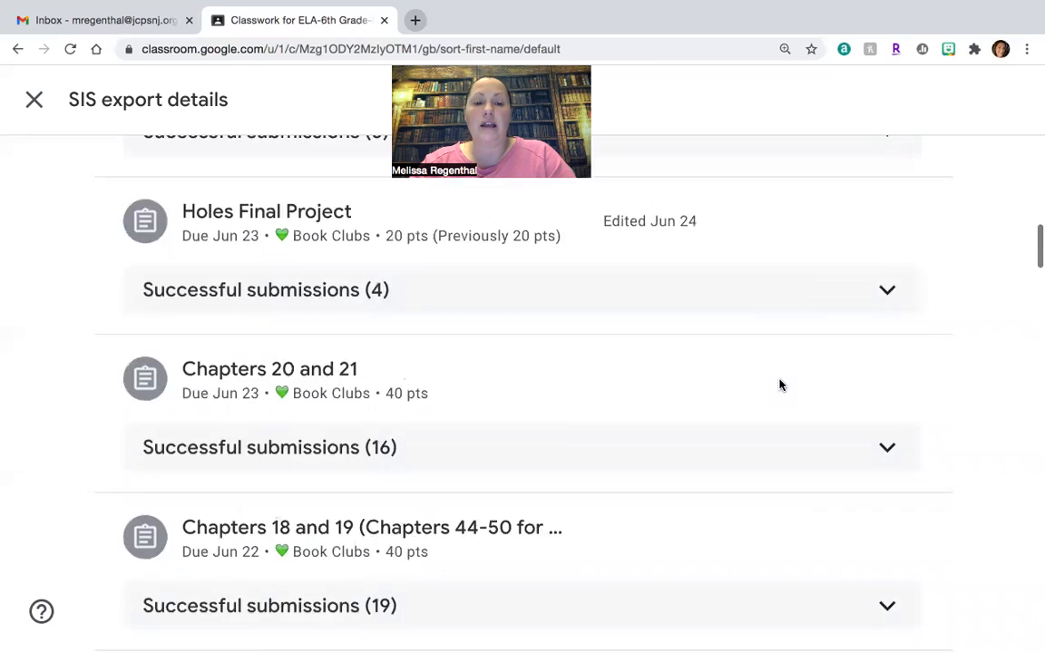
scroll(779, 386, up, 10)
scroll(779, 385, down, 4)
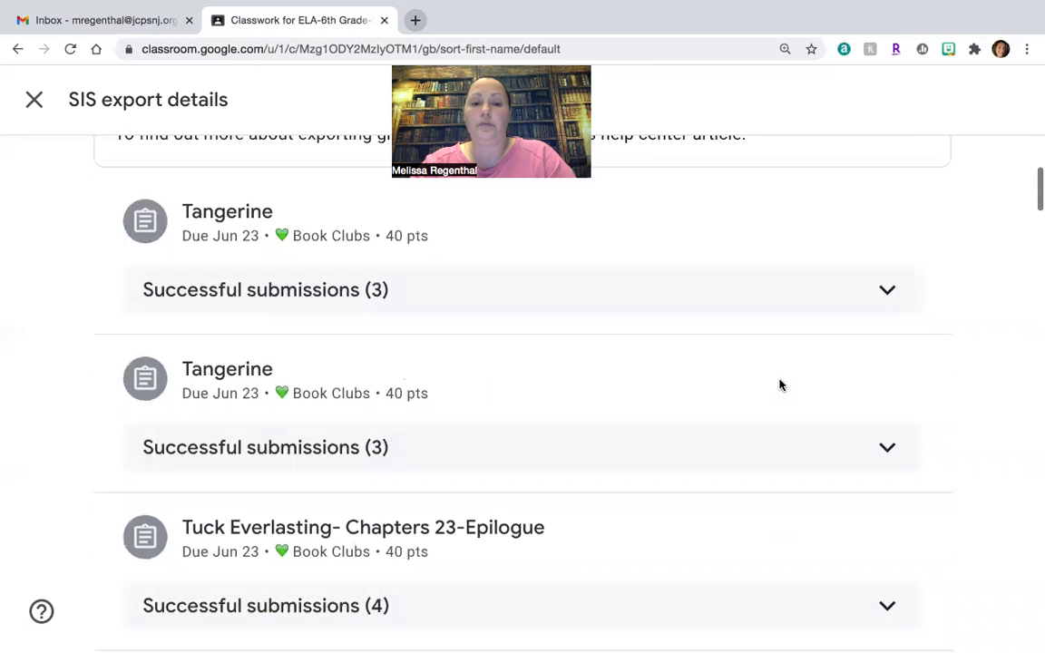
Expand the successful submissions of the first Tangerine assignment, review the export error requirements again, and close the export details.
click(891, 294)
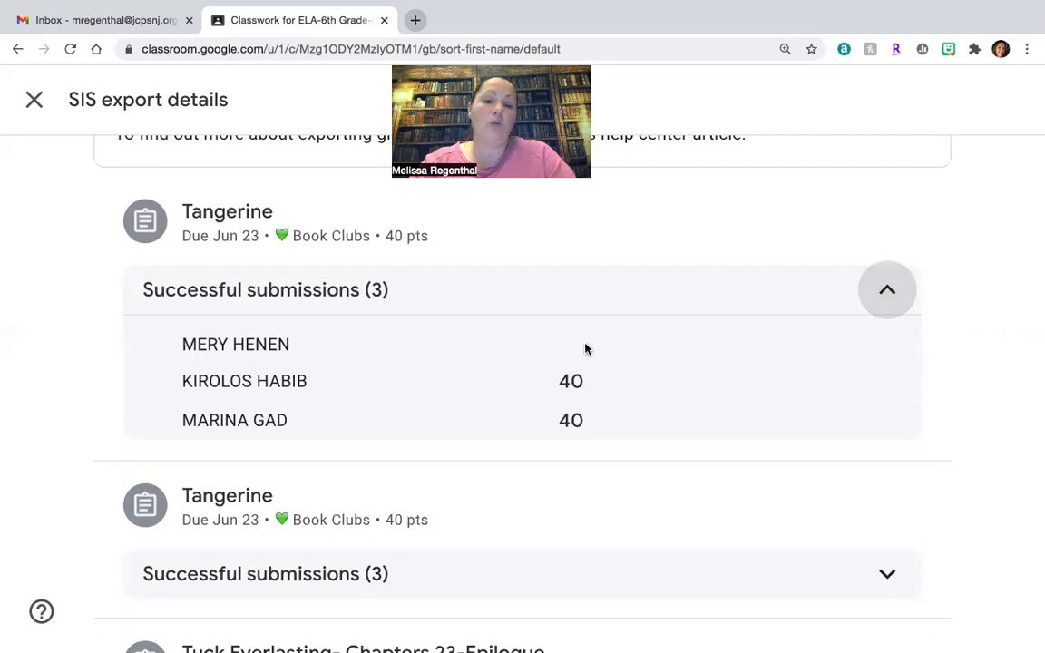
scroll(551, 480, down, 3)
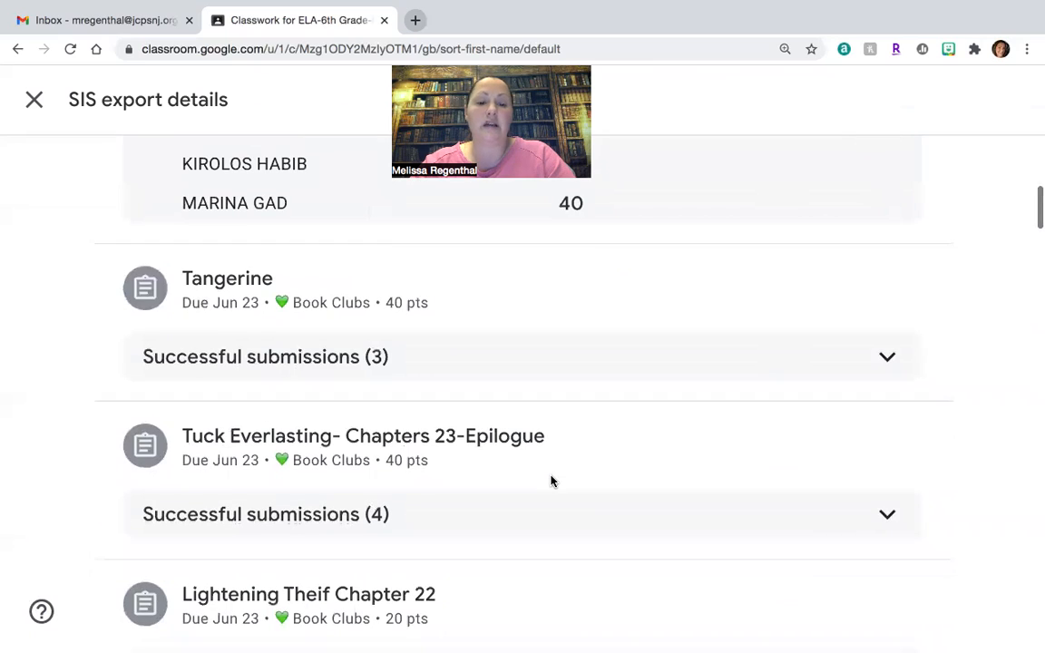
scroll(551, 481, up, 6)
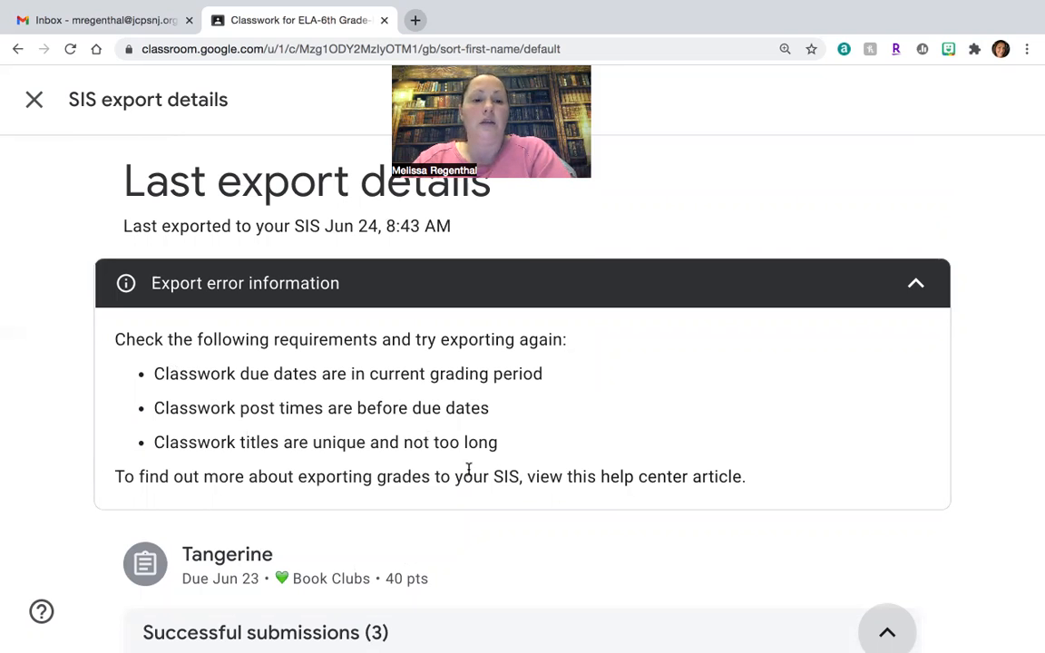
scroll(468, 469, down, 10)
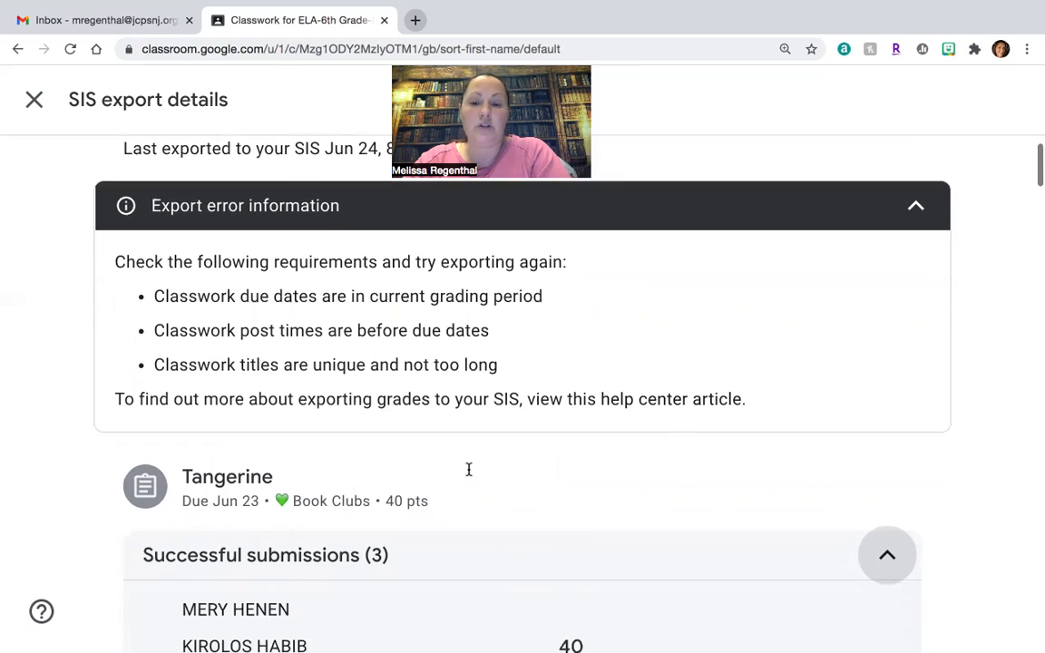
scroll(468, 475, up, 10)
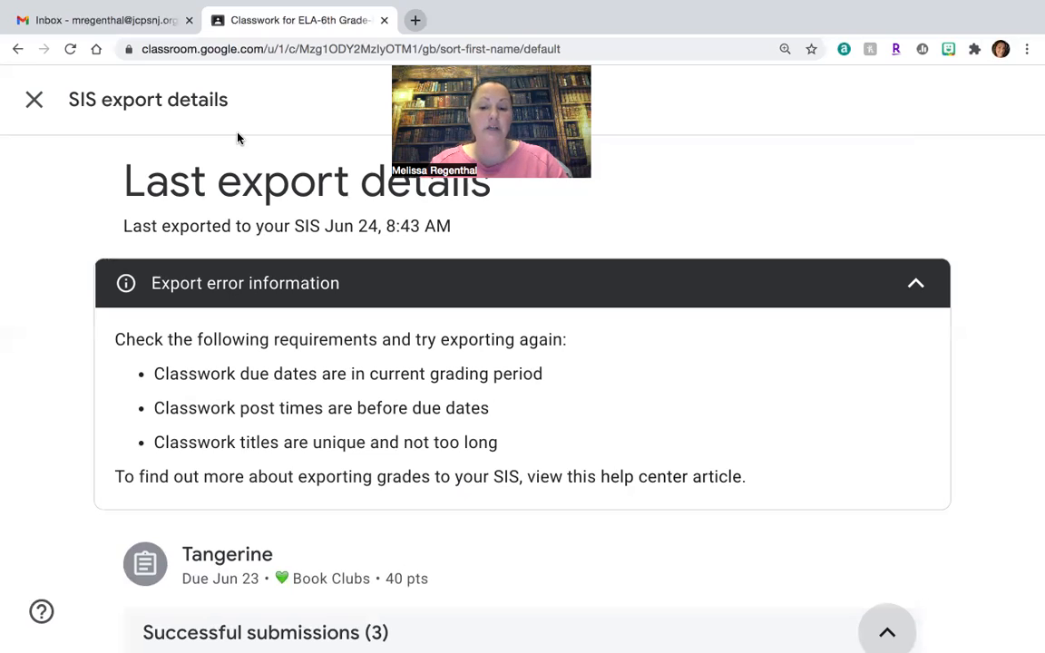
click(36, 103)
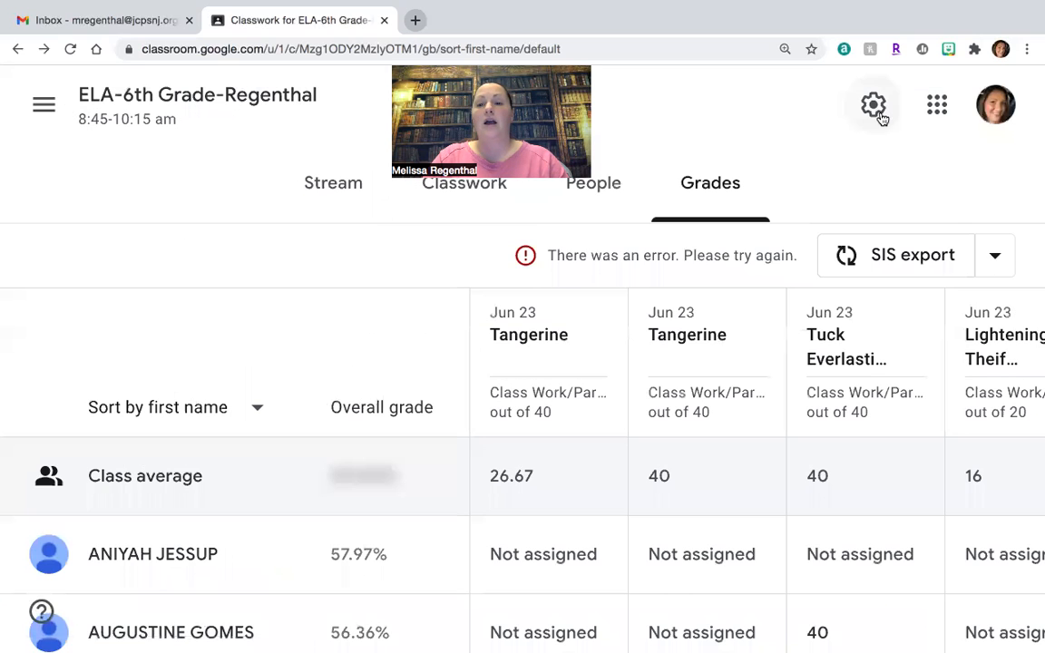
Open the class settings from the gradebook, look through them, and close them without changes.
click(874, 108)
scroll(658, 497, down, 7)
scroll(658, 501, up, 7)
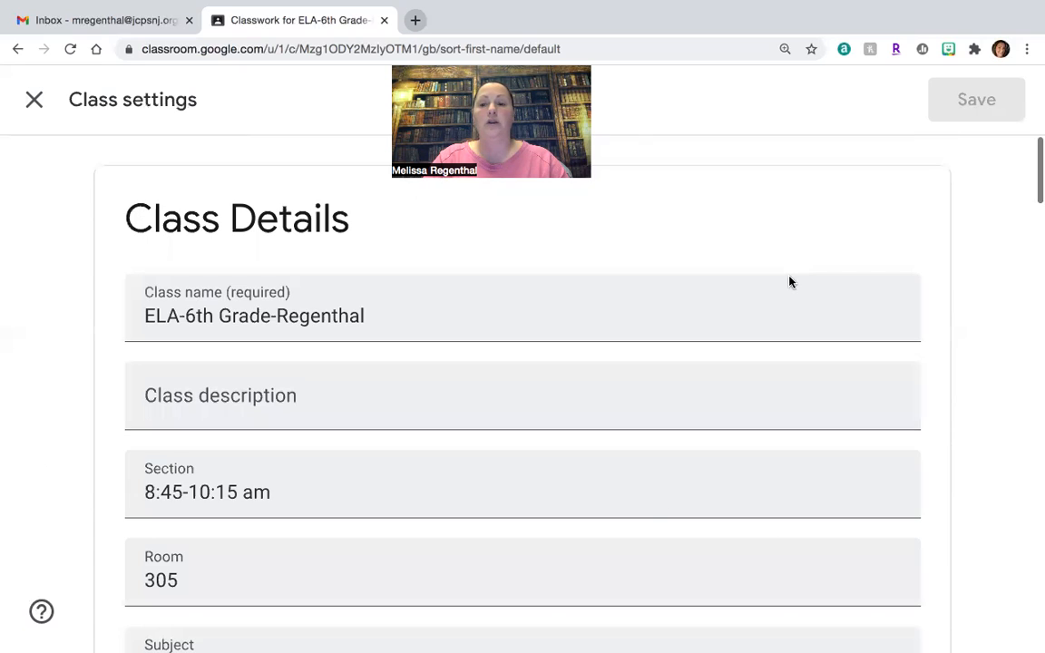
click(33, 100)
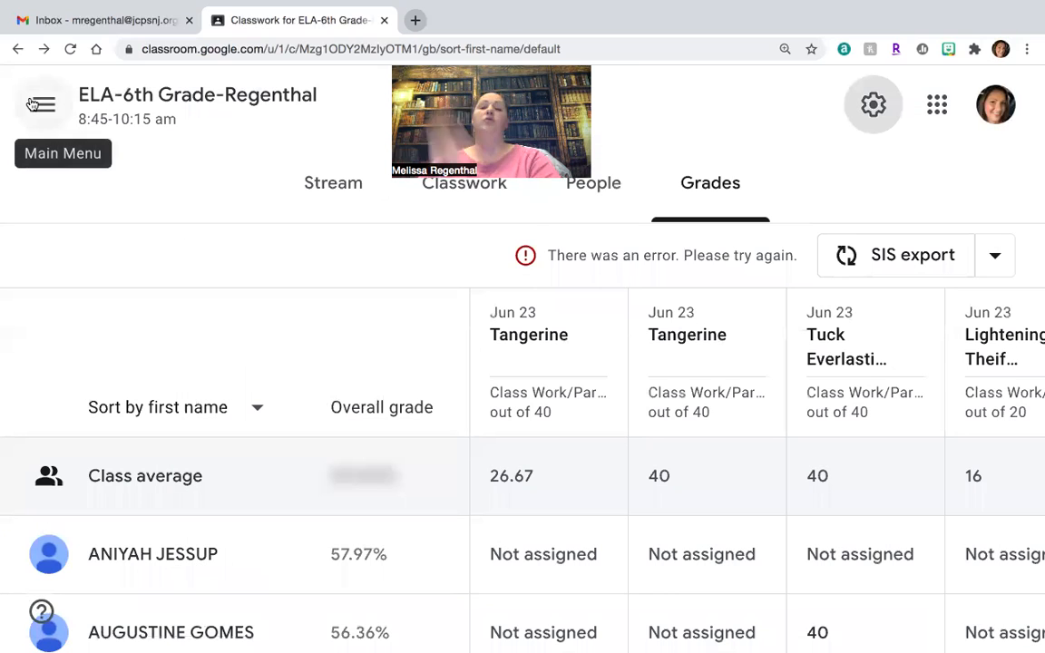